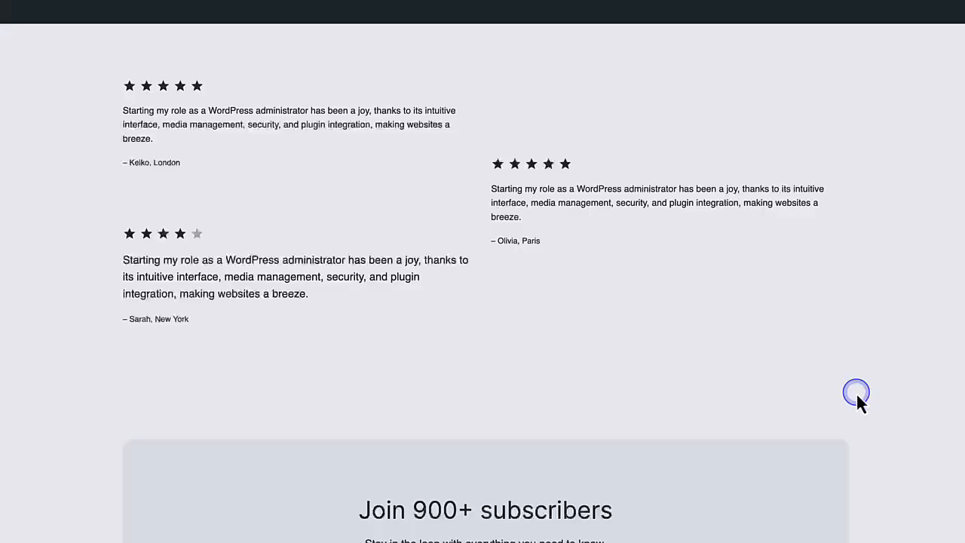
scroll(858, 394, down, 5)
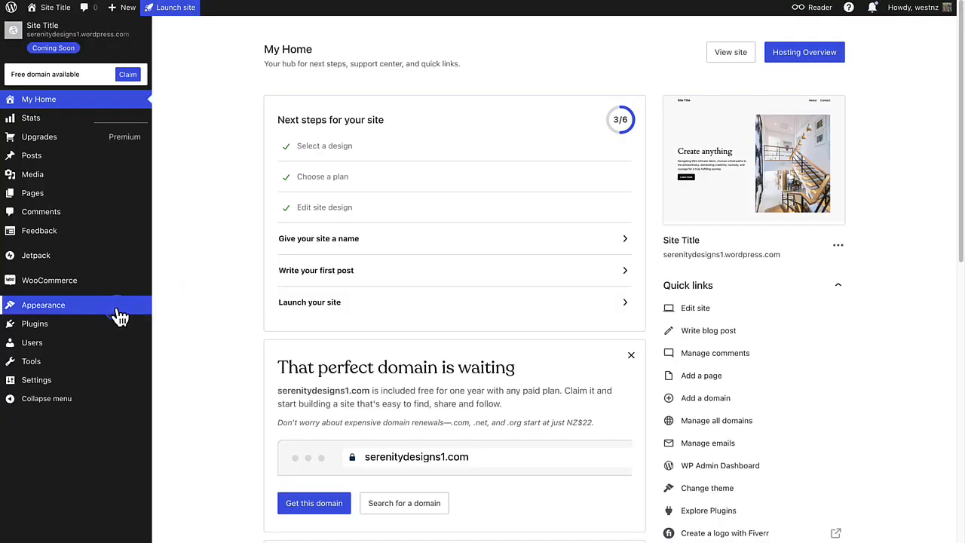
- Open the site editor's page list and create a new page draft titled "Services"
mouse_move(113, 311)
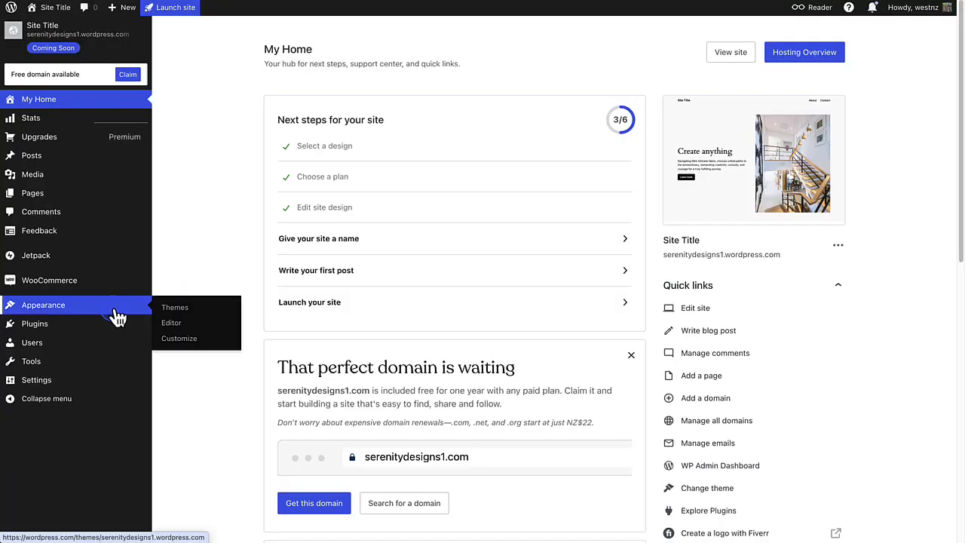
click(172, 324)
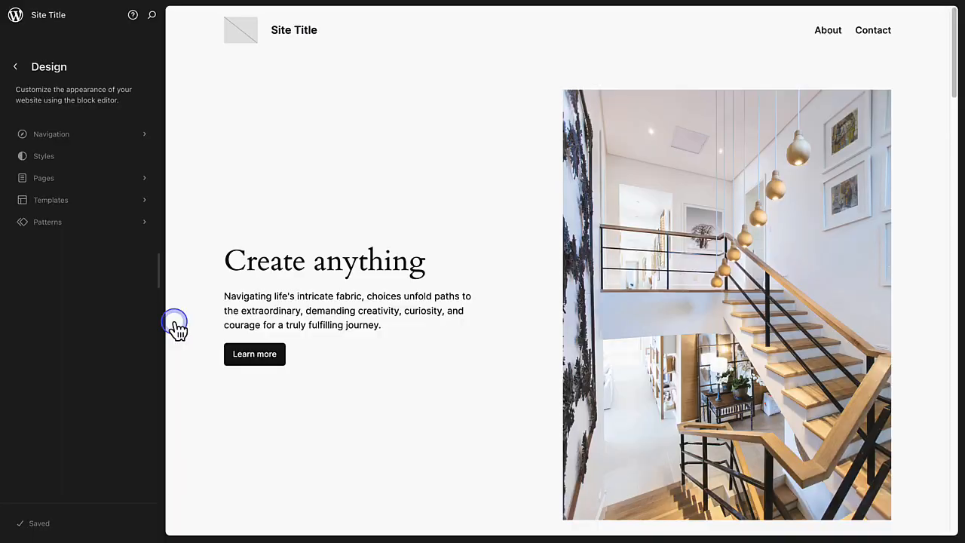
click(57, 183)
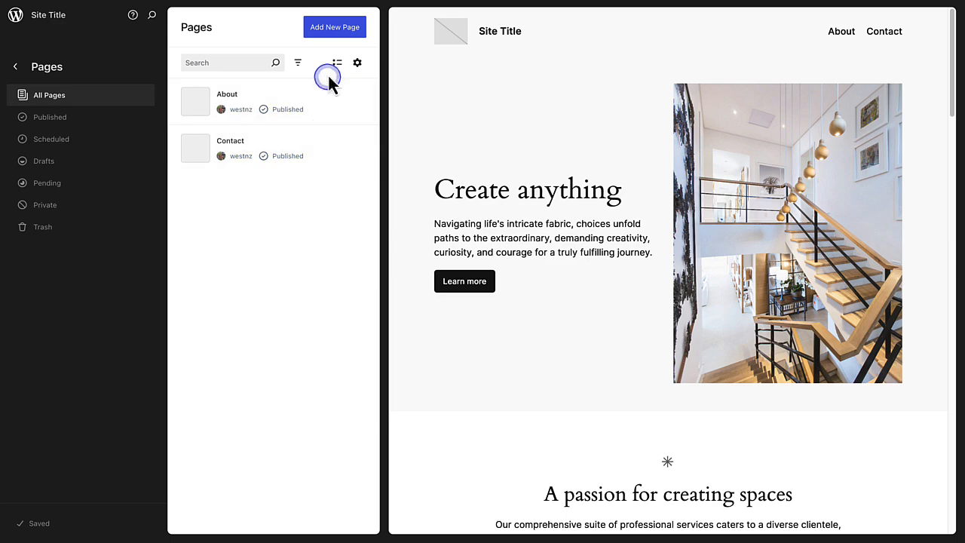
click(332, 38)
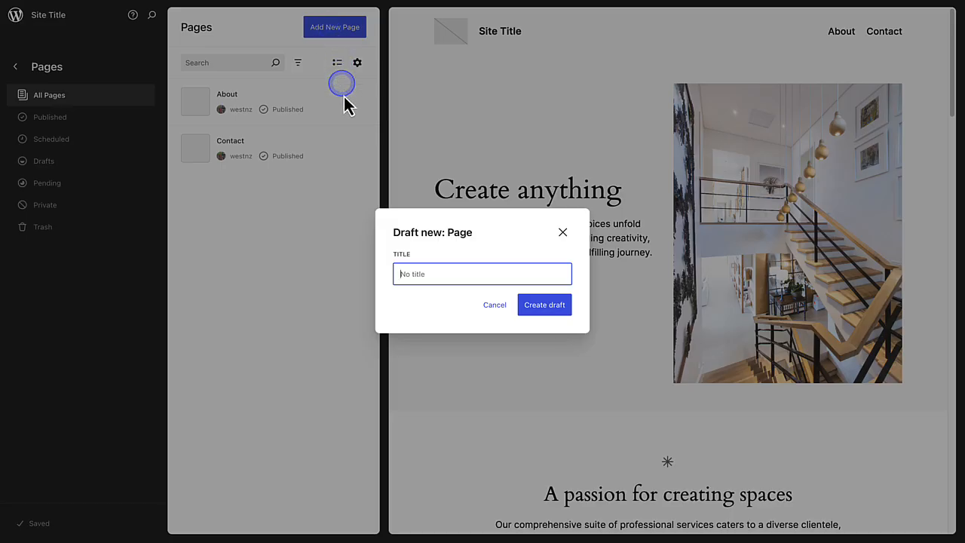
text(Services)
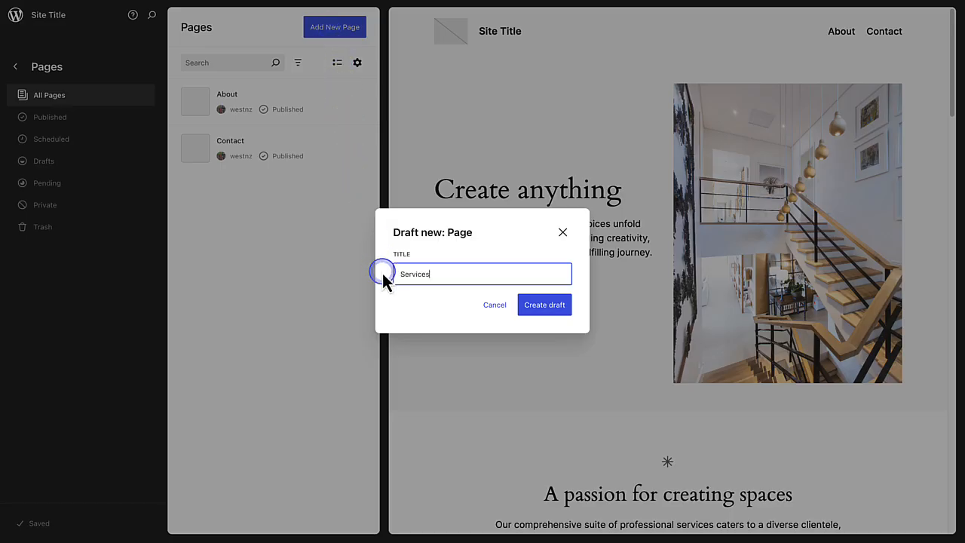
click(543, 308)
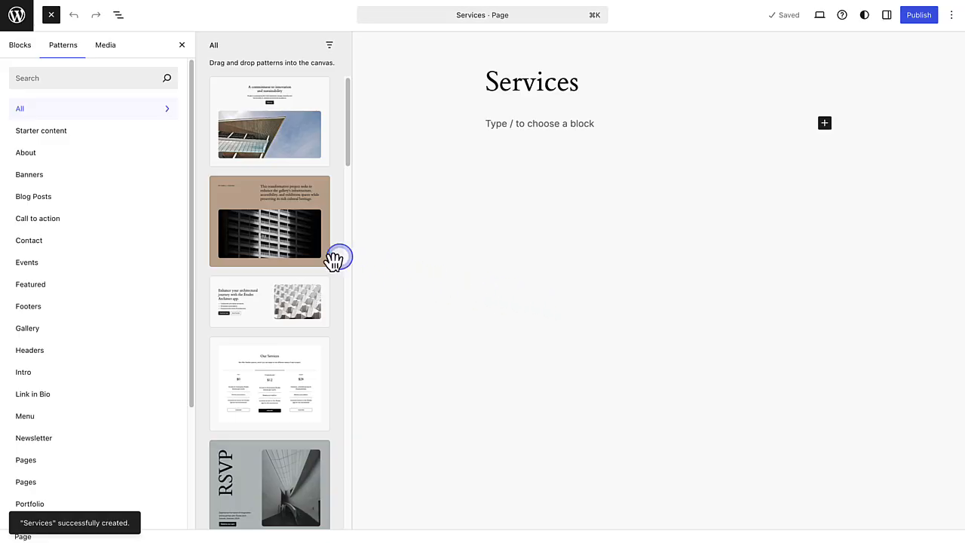
- Insert the Services pattern with Service 1 and Service 2 text beside a tall image, and publish the page
drag(192, 214, 181, 294)
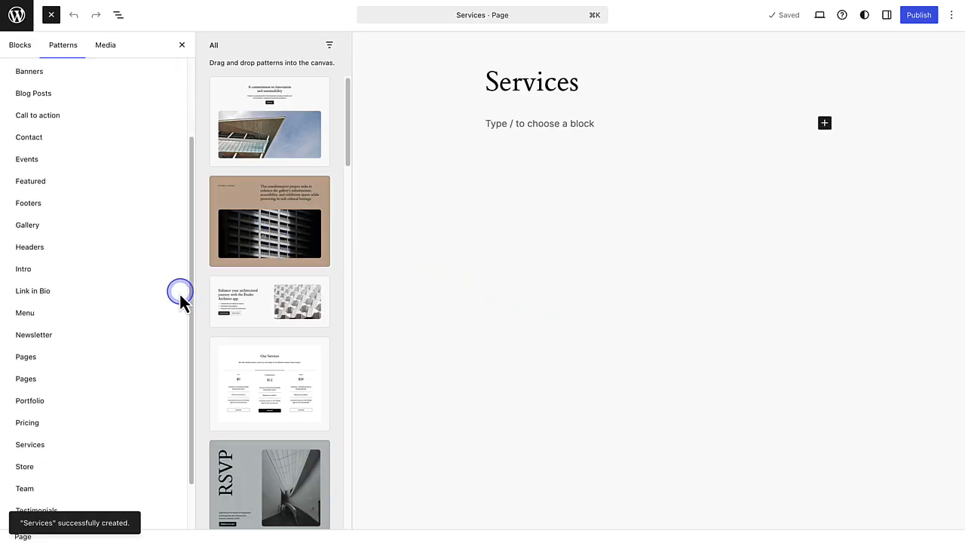
click(31, 446)
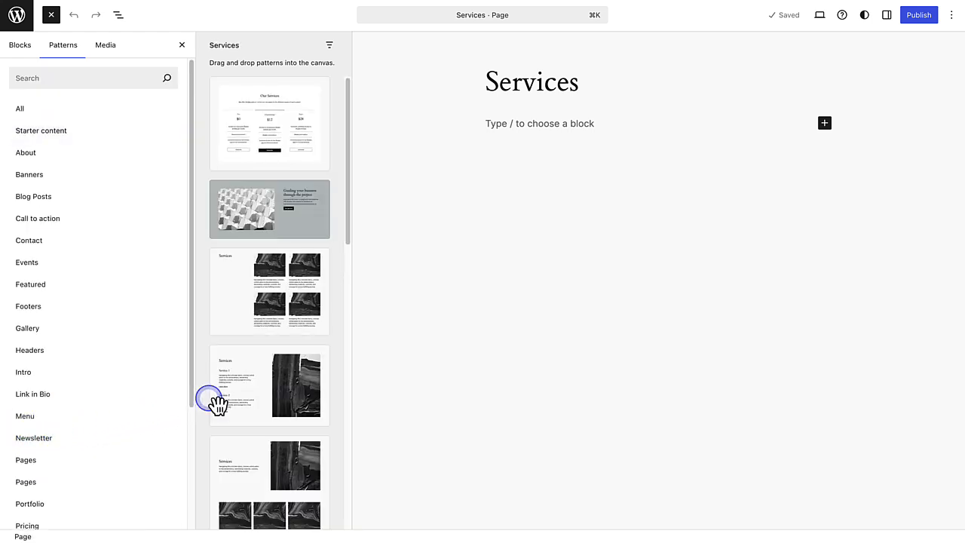
click(251, 393)
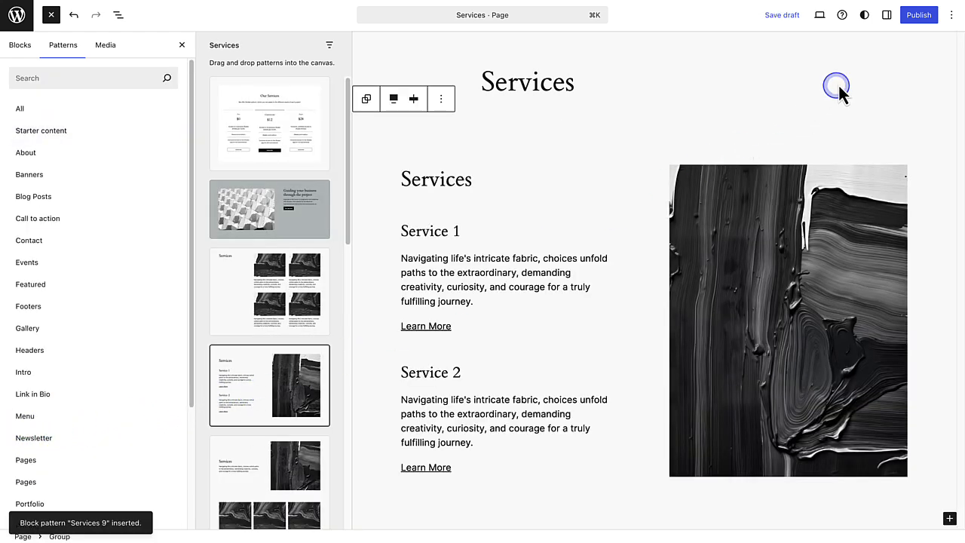
click(919, 17)
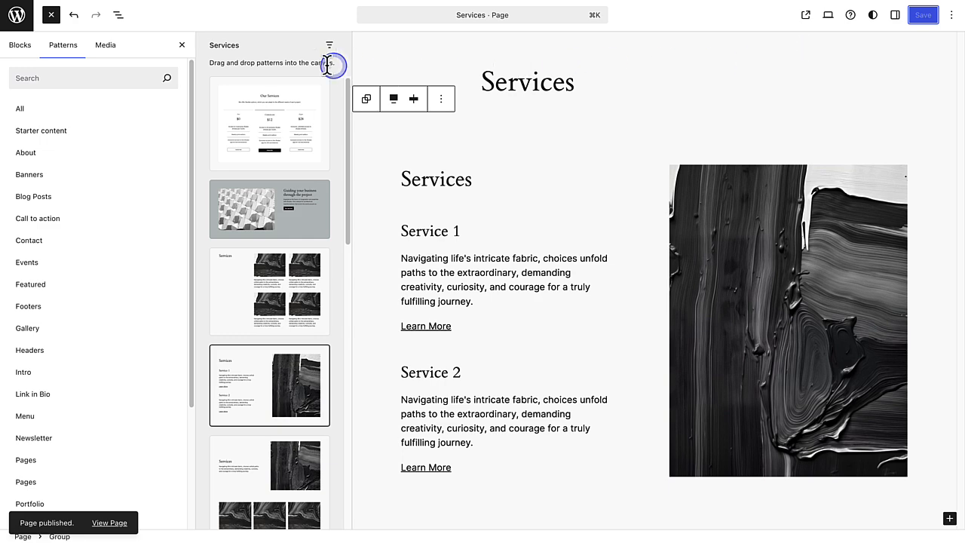
- Open the Blog Home template for editing and select the Navigation block nested inside the Header
click(19, 17)
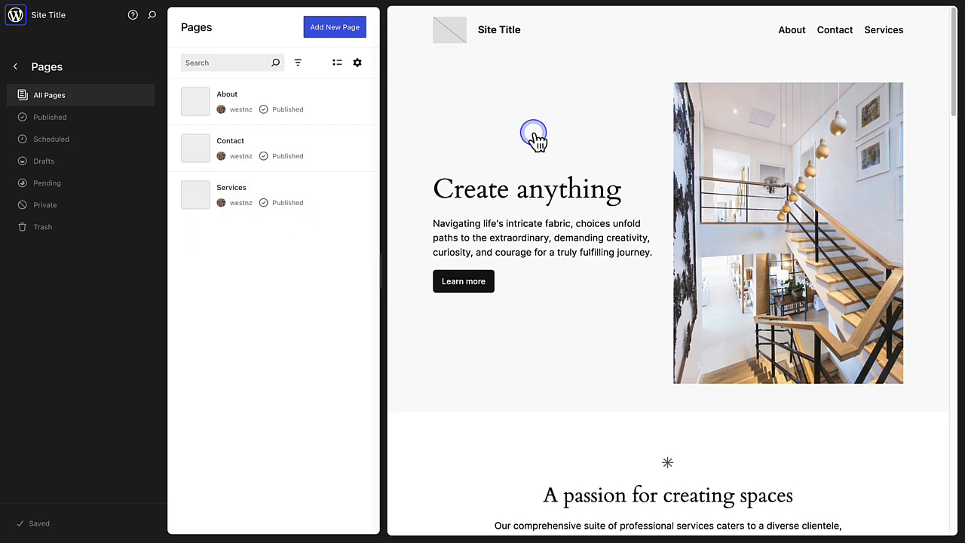
click(501, 178)
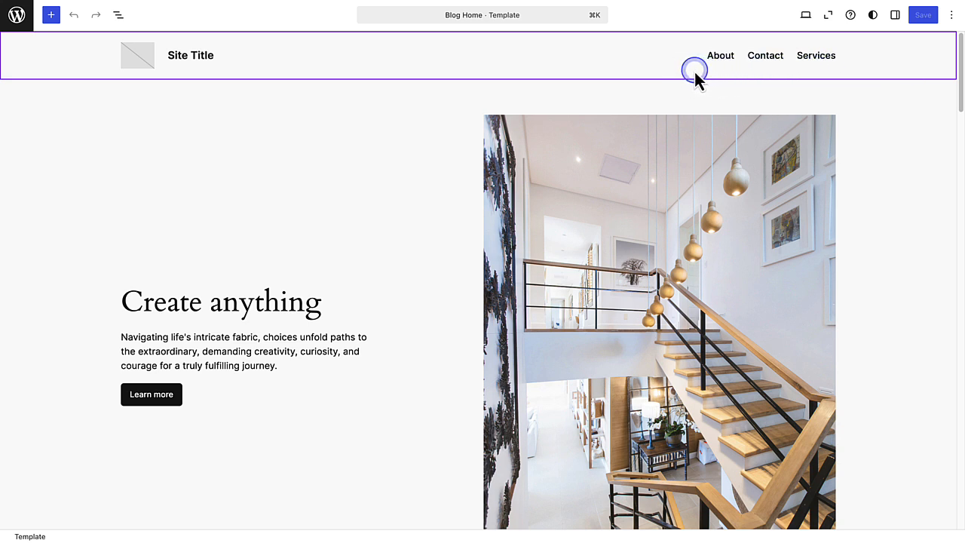
click(118, 15)
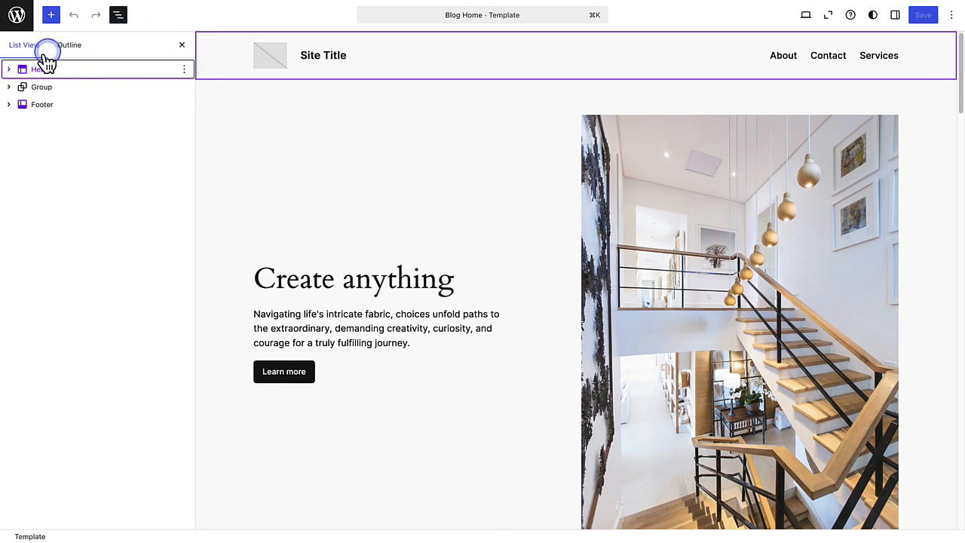
click(8, 69)
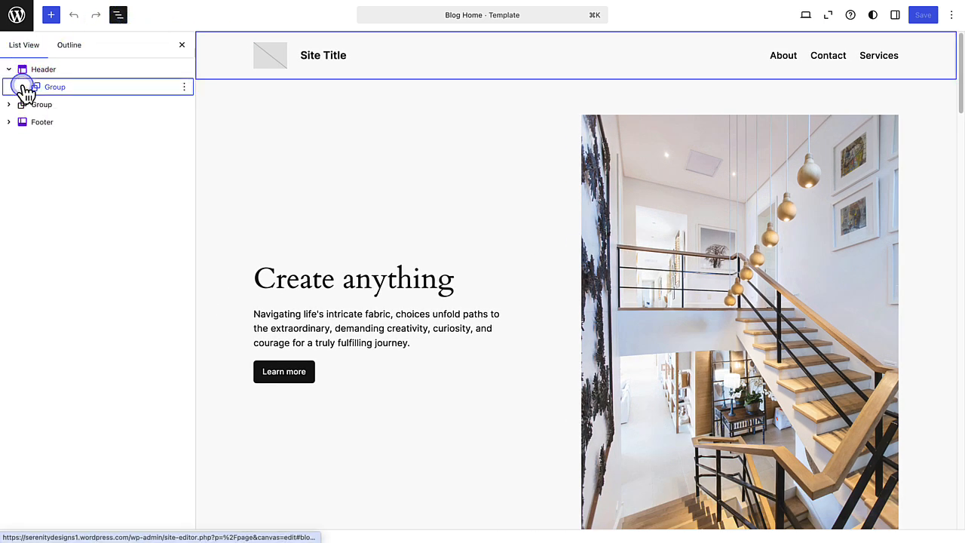
click(22, 88)
click(36, 105)
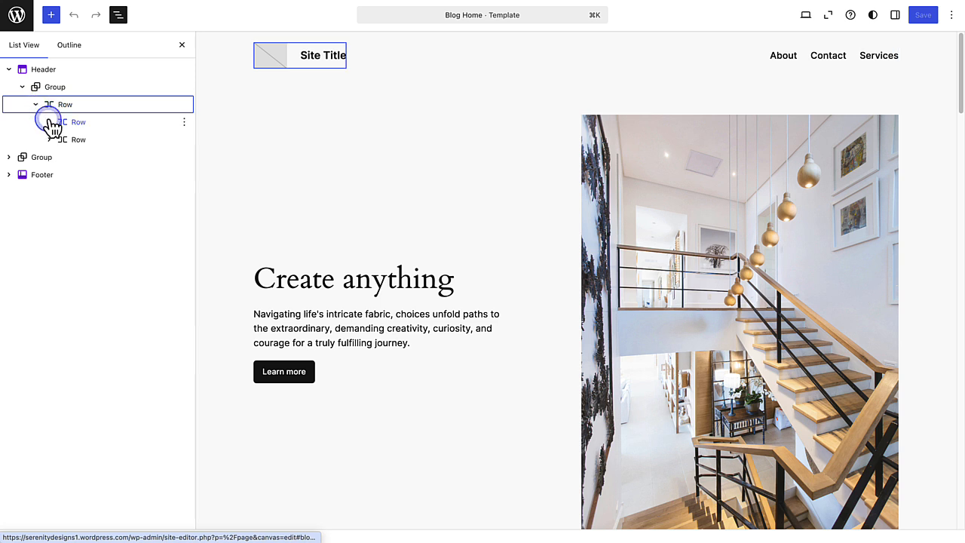
click(49, 123)
click(51, 177)
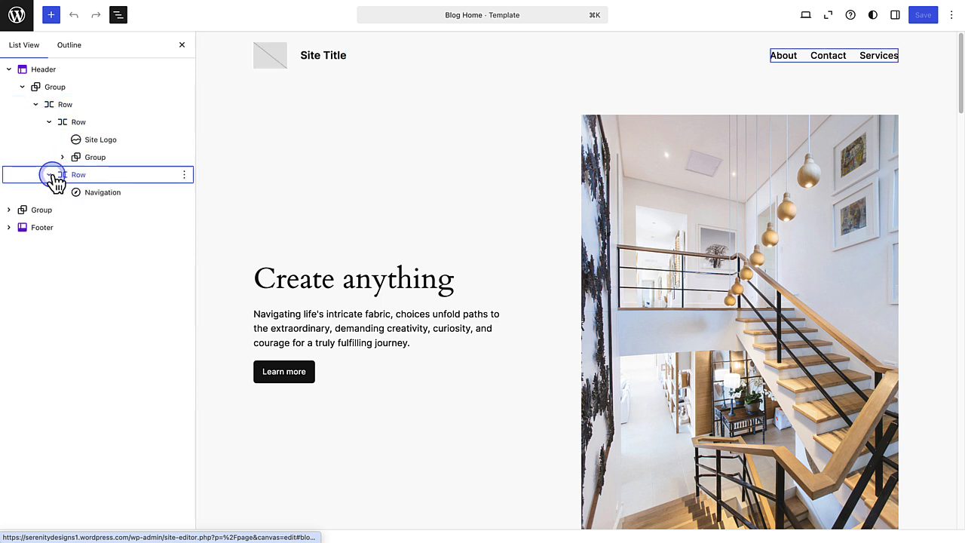
click(97, 198)
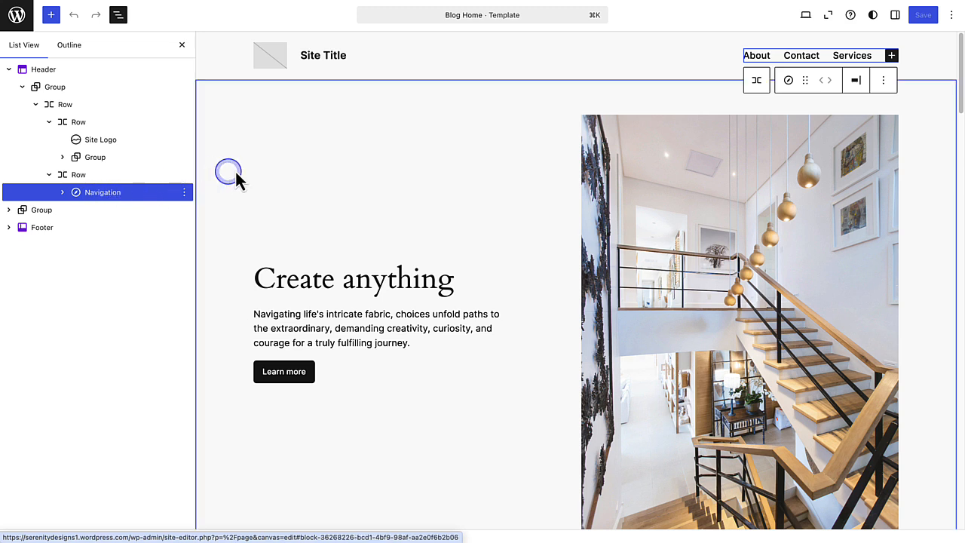
- Convert the header navigation's Page List into individually editable page links
click(801, 56)
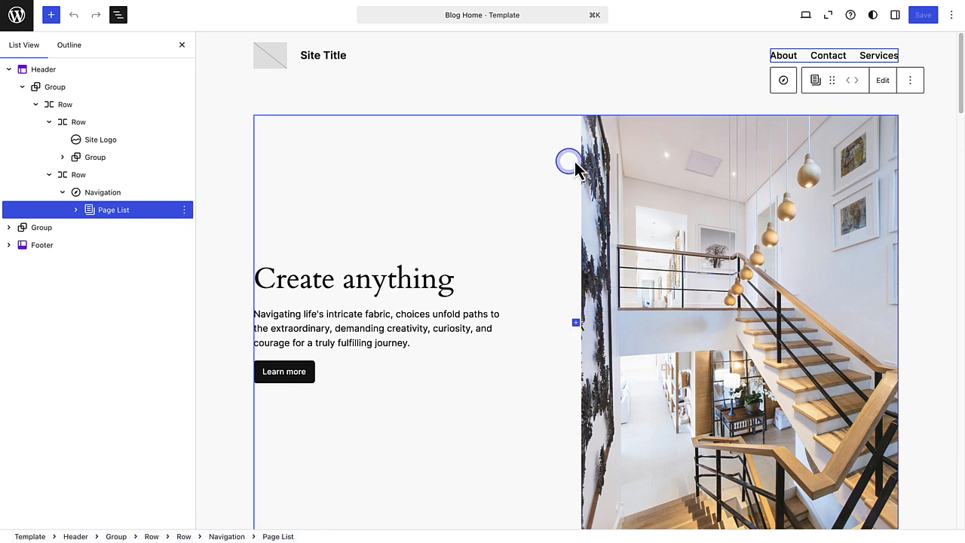
click(883, 80)
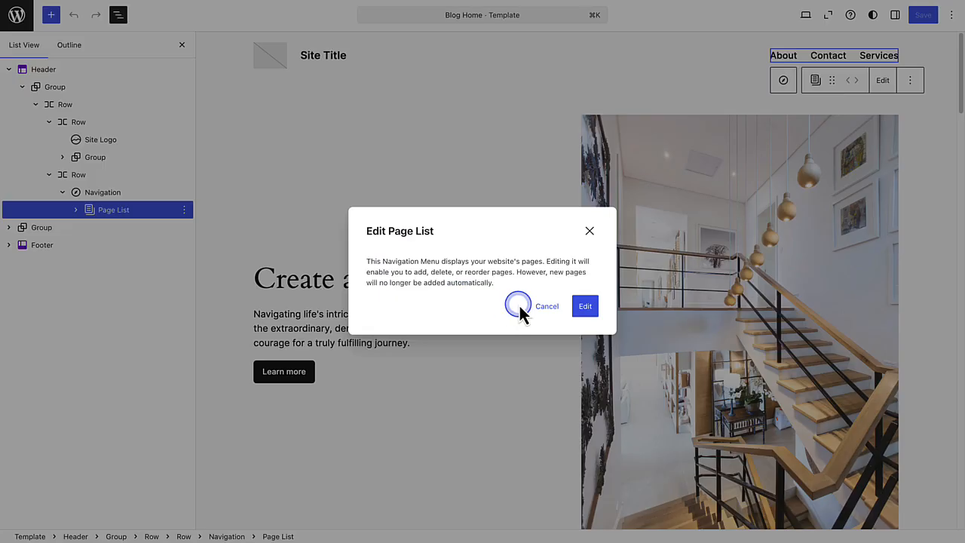
click(586, 307)
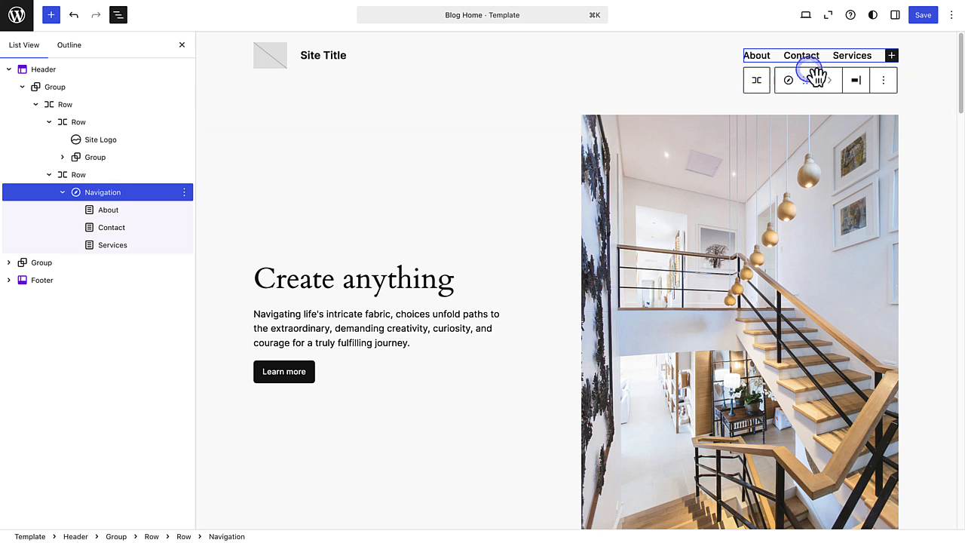
- Add a Home Link block to the header navigation from the full block library
click(891, 55)
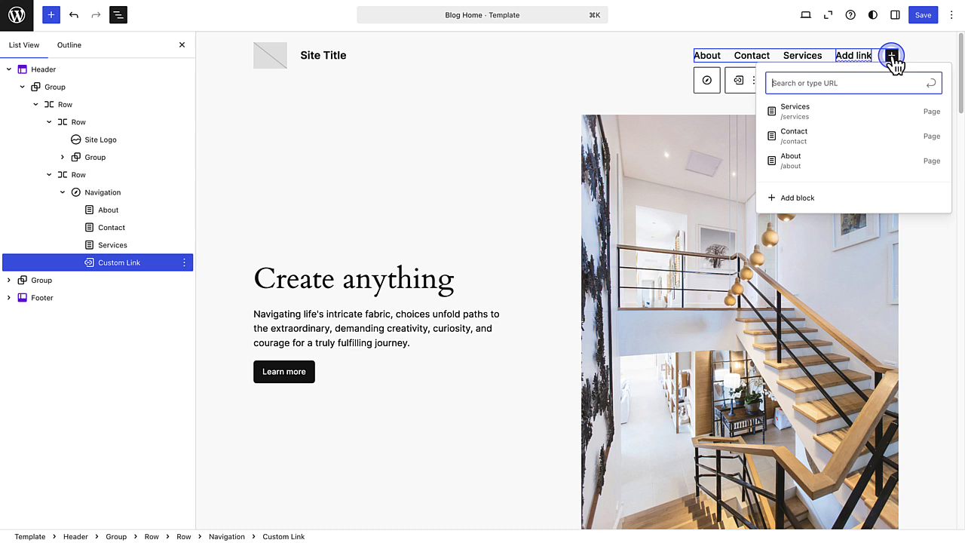
click(801, 199)
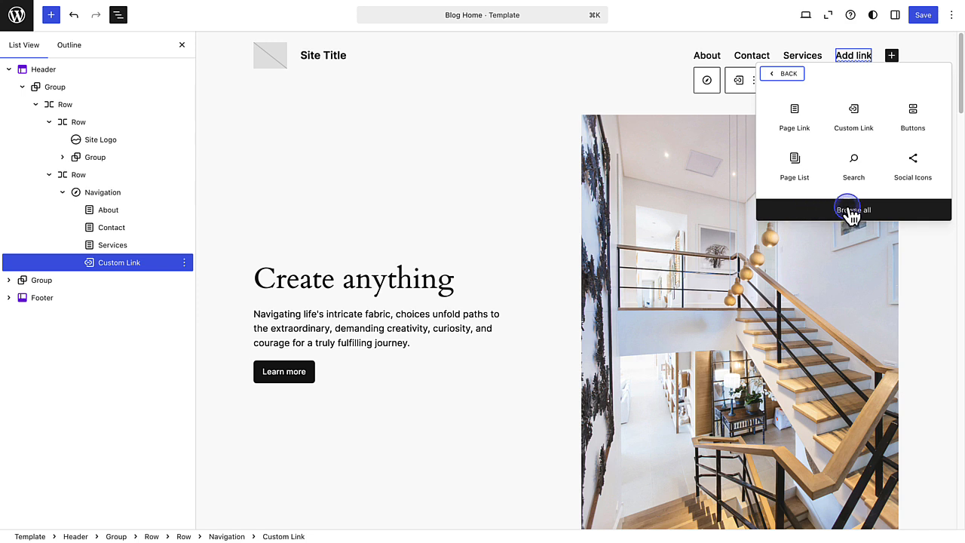
click(841, 211)
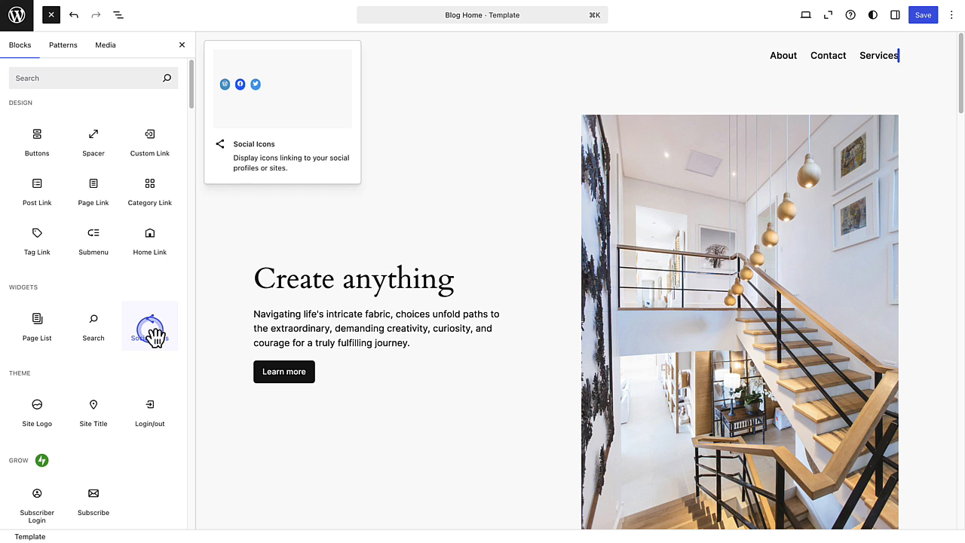
click(153, 245)
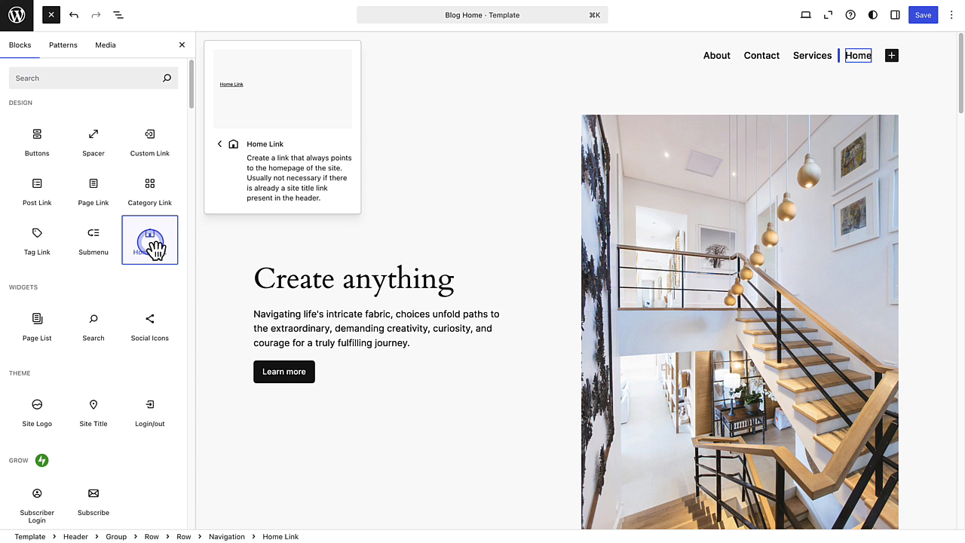
- Move the Contact link to the end of the header navigation, after Home
click(725, 60)
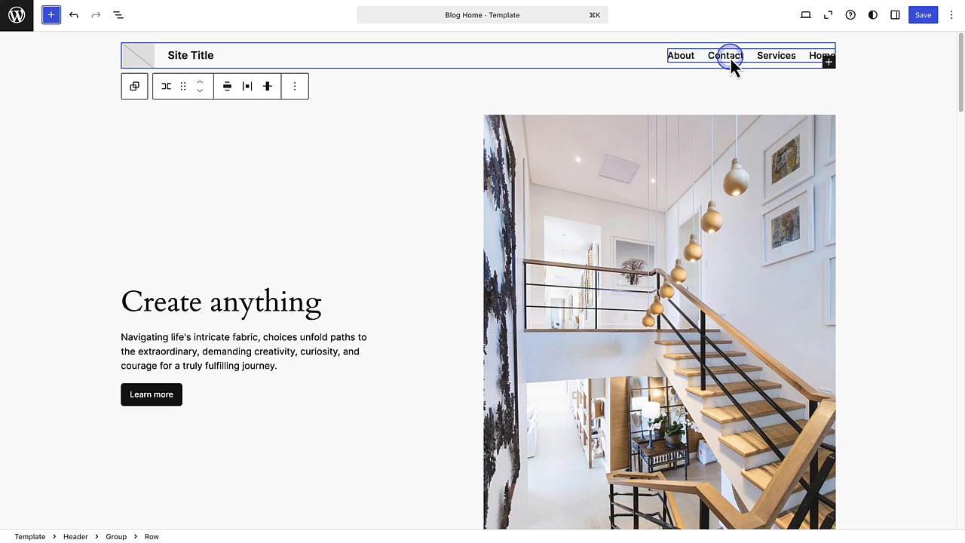
click(731, 59)
click(703, 54)
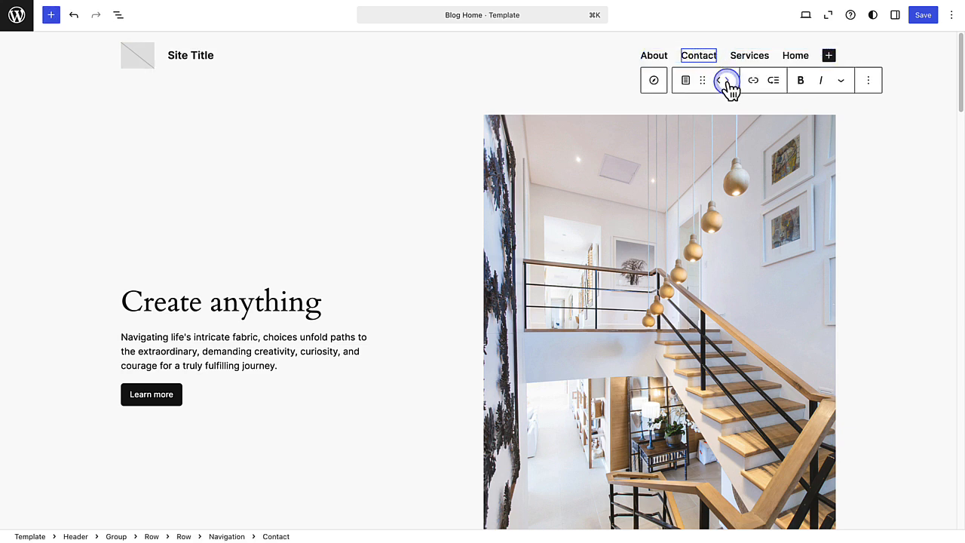
click(728, 80)
click(728, 81)
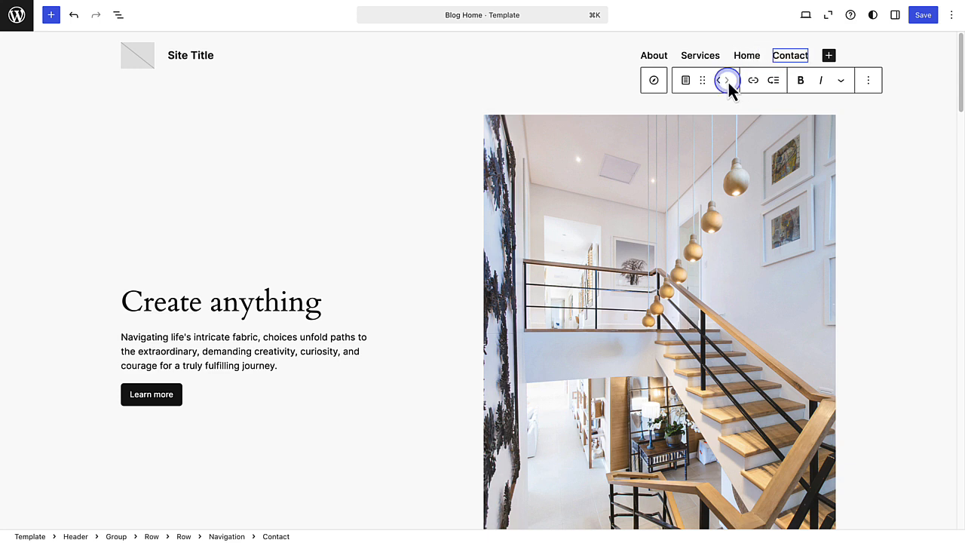
- Move the Home link to the first place in the header navigation and the About link after Services
click(744, 57)
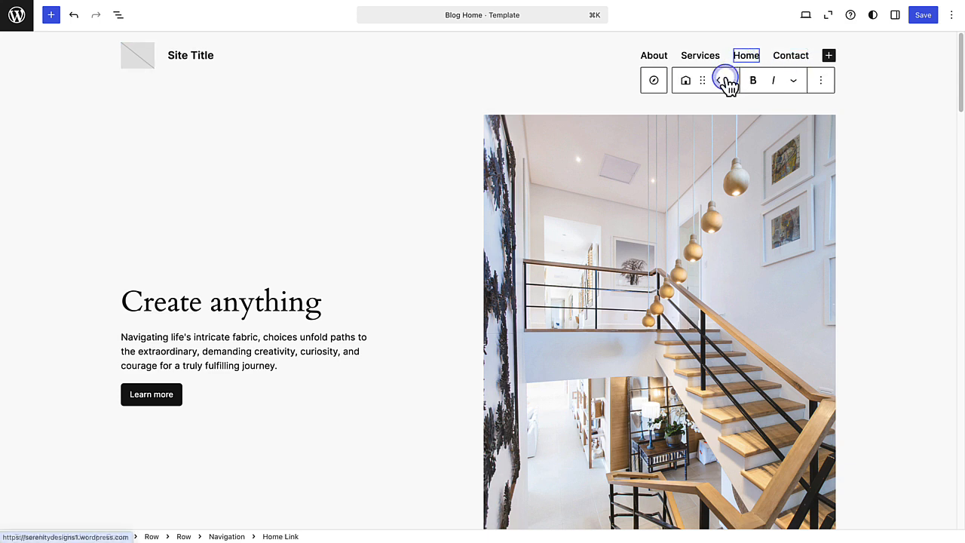
click(718, 80)
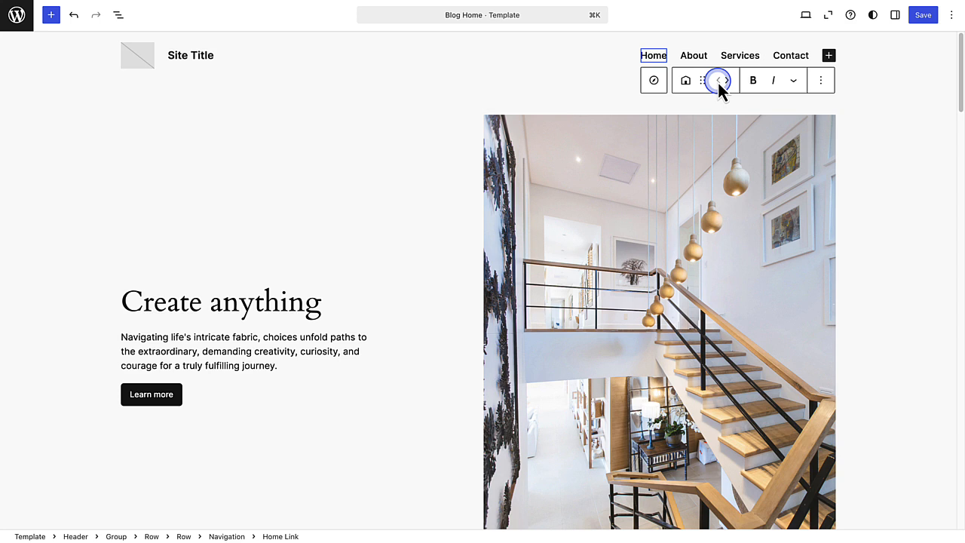
click(694, 56)
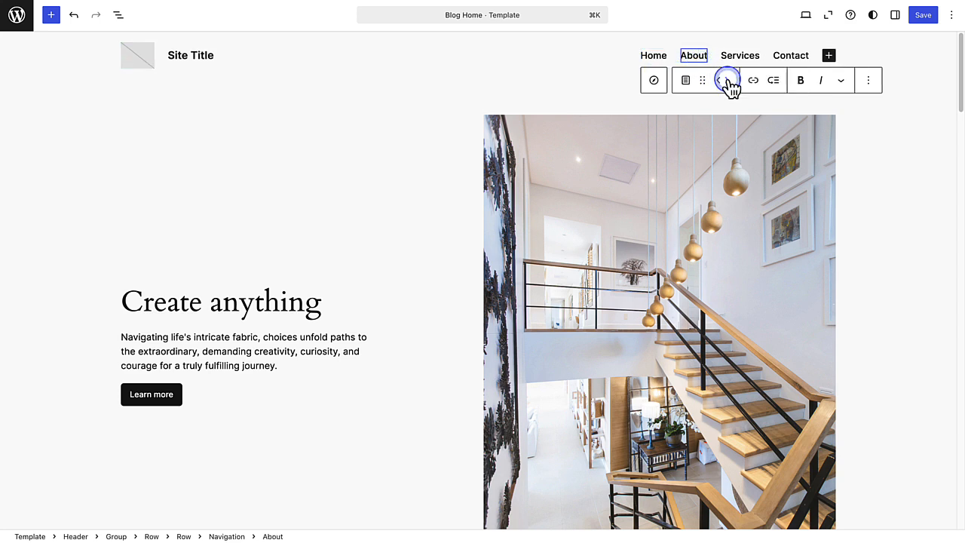
click(728, 81)
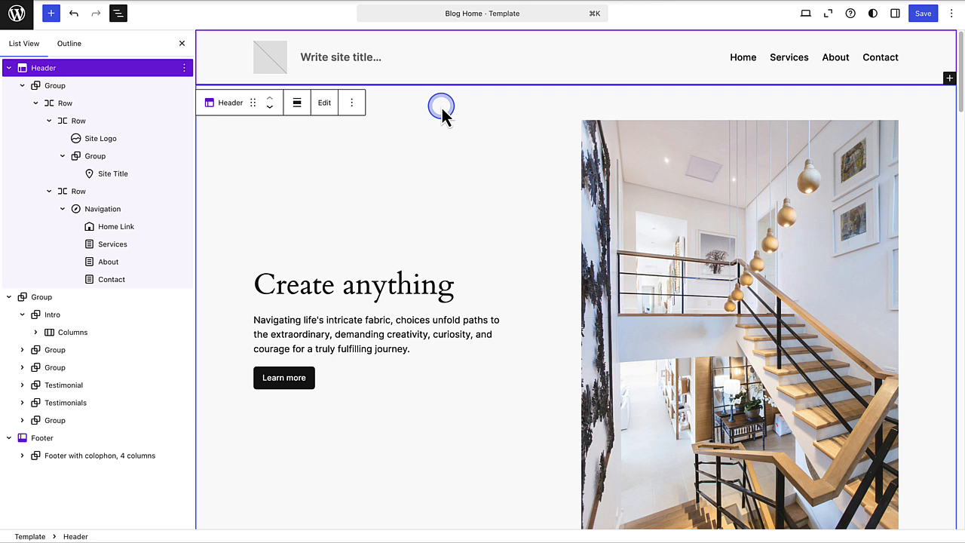
- Set the header's site logo to the house drawing image carousel-slider.png from the media library
click(273, 63)
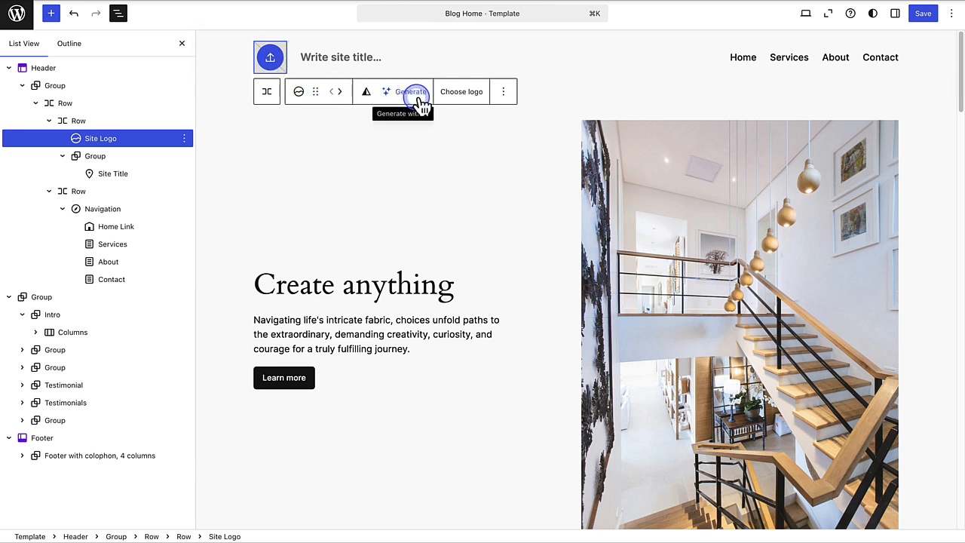
click(461, 92)
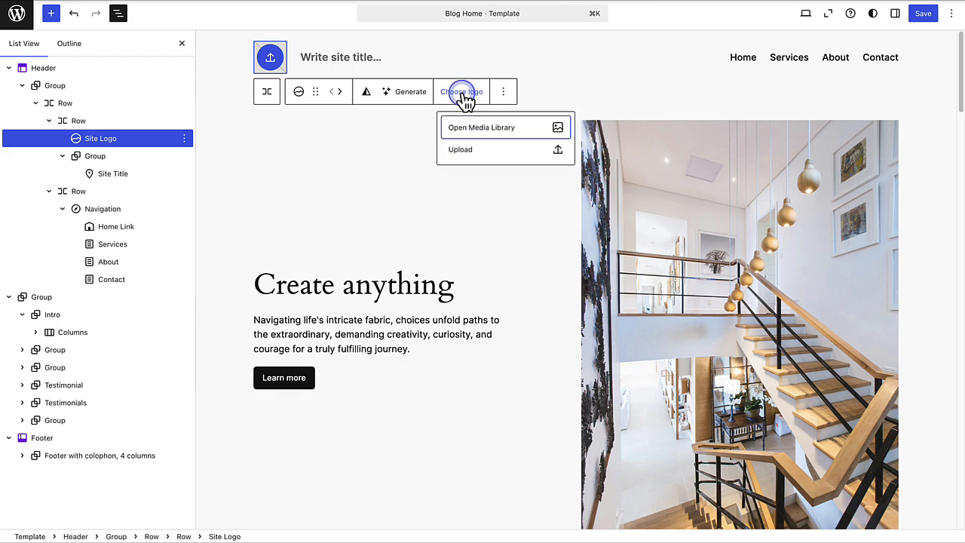
click(479, 123)
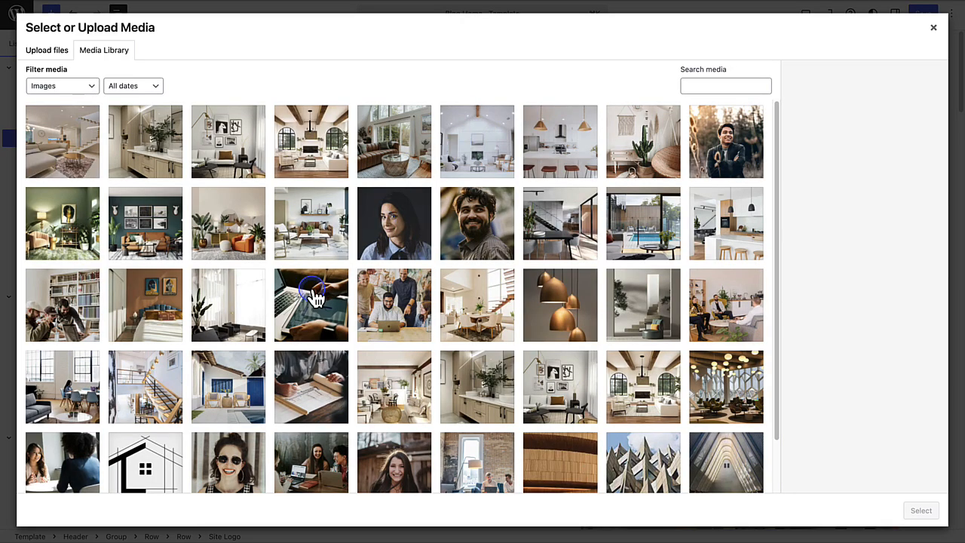
scroll(173, 423, down, 1)
click(146, 432)
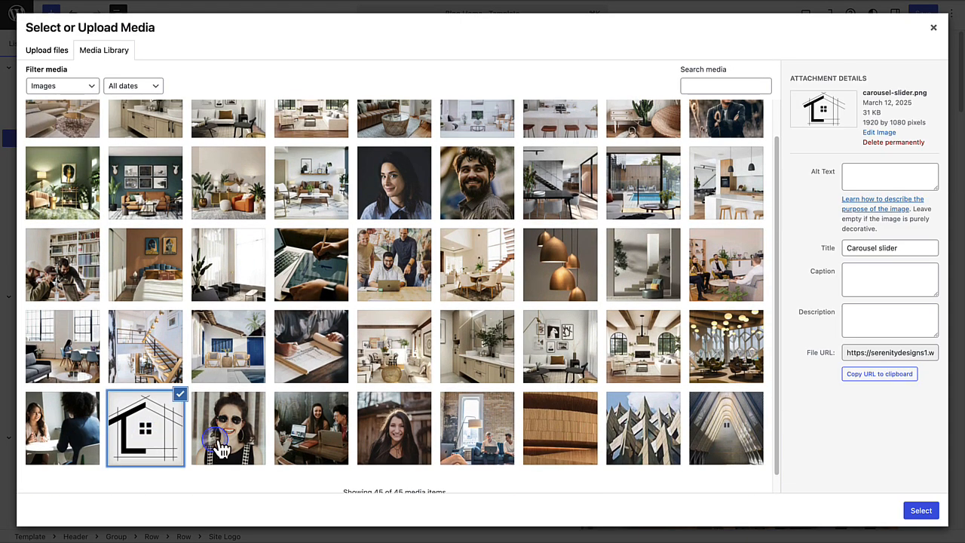
click(919, 513)
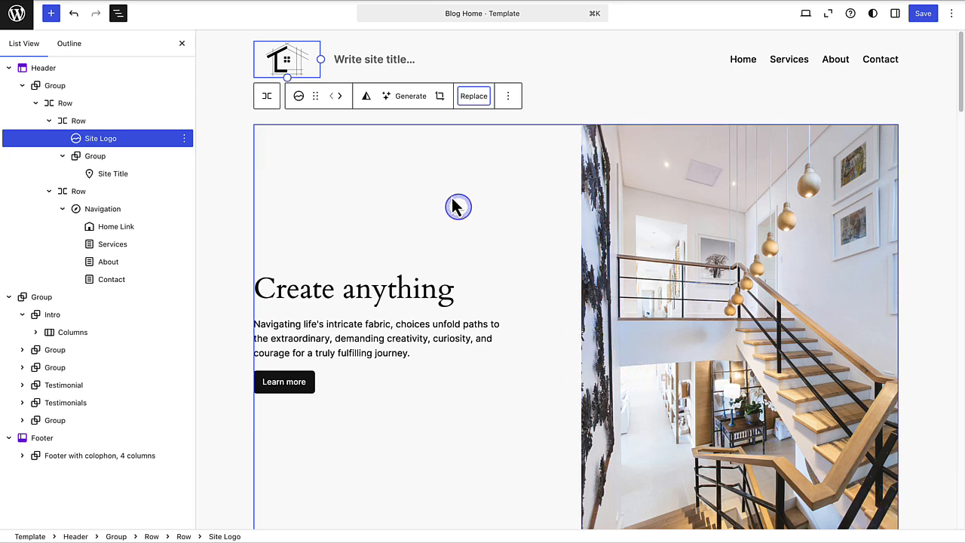
- Enter "Serenity Designs" as the site title in the header and add a Site Tagline block after it
click(341, 60)
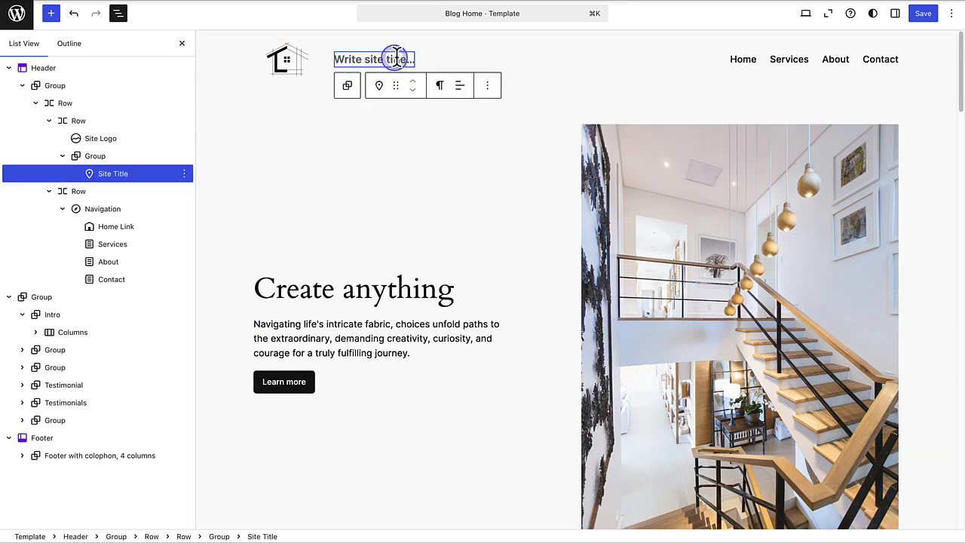
text(Serenity Designs)
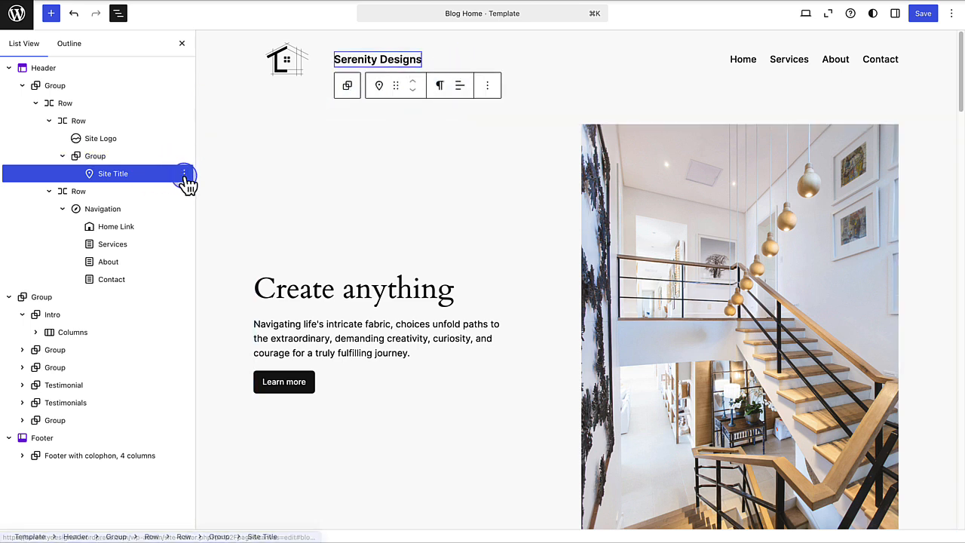
click(185, 174)
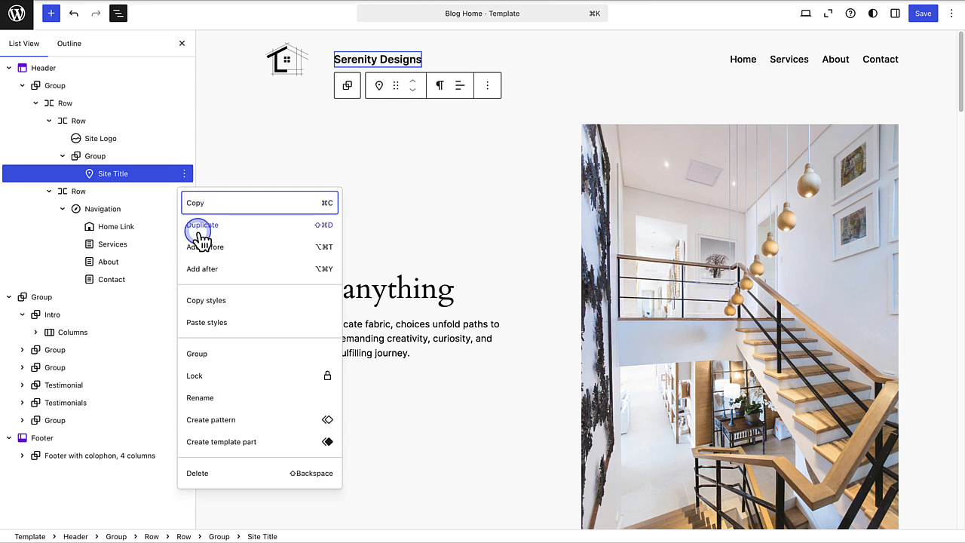
click(203, 272)
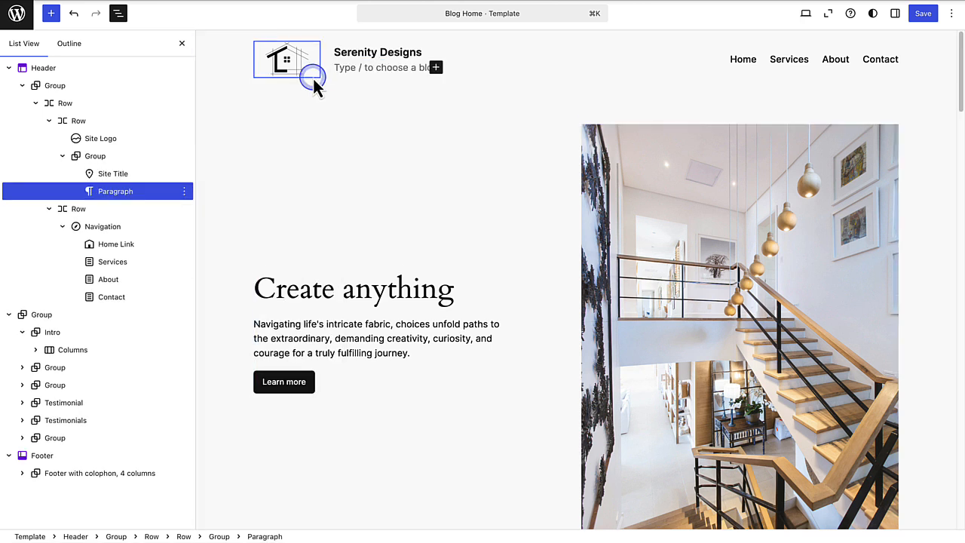
text(/Site tagline)
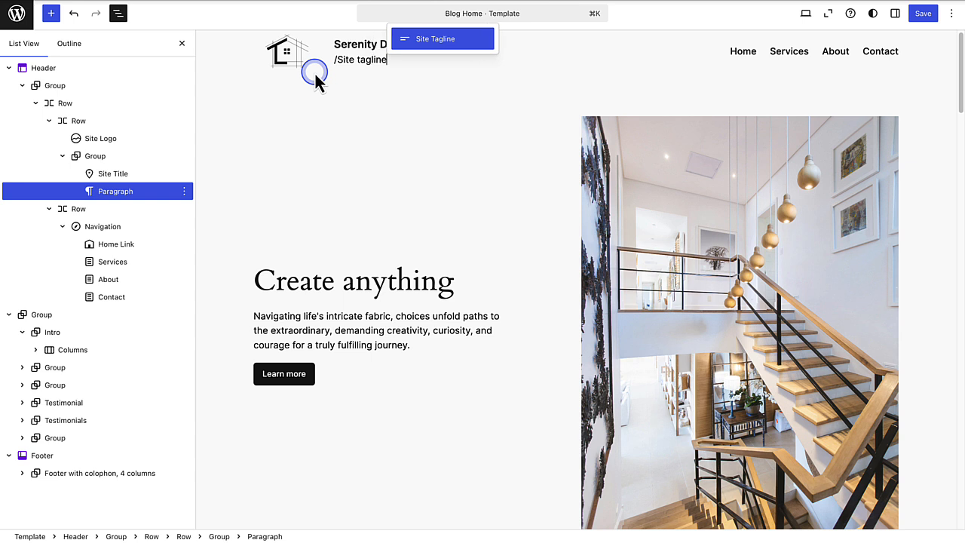
click(426, 42)
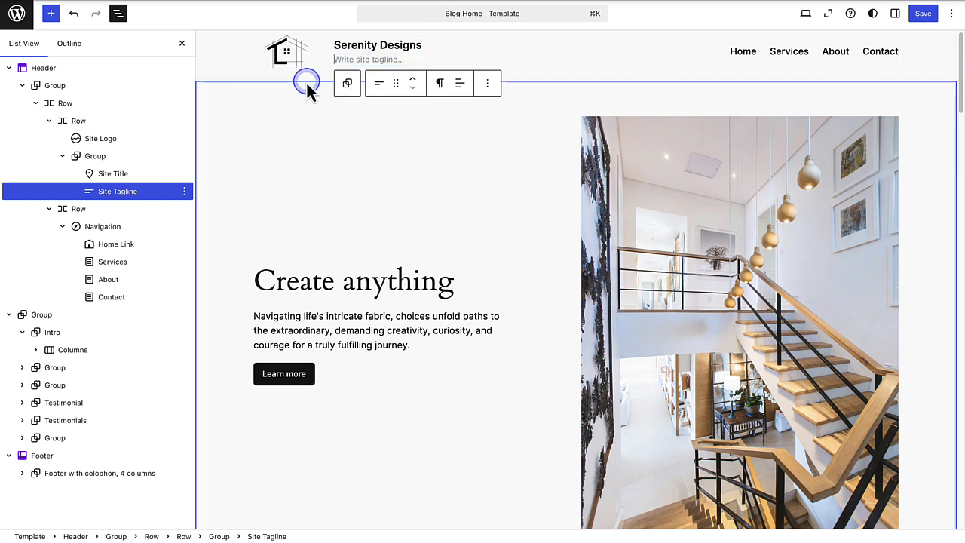
- Write "We make dreams come true" as the site tagline and save the logo and header changes
text(We make dr)
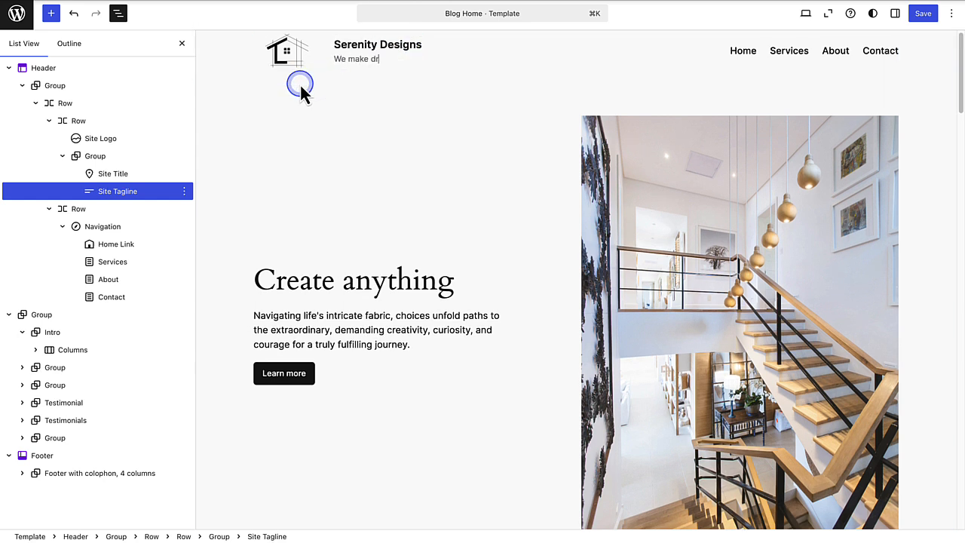
text(eams come true)
click(182, 43)
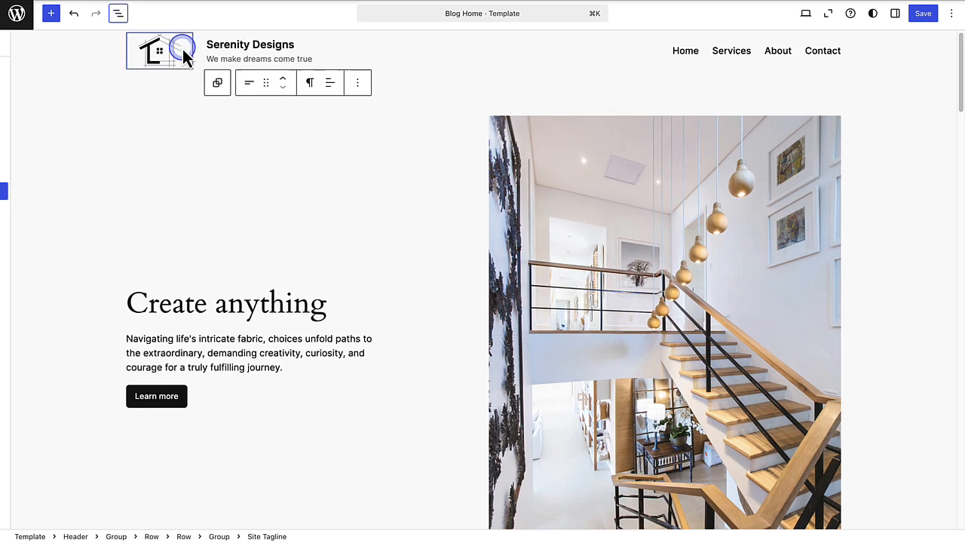
click(921, 22)
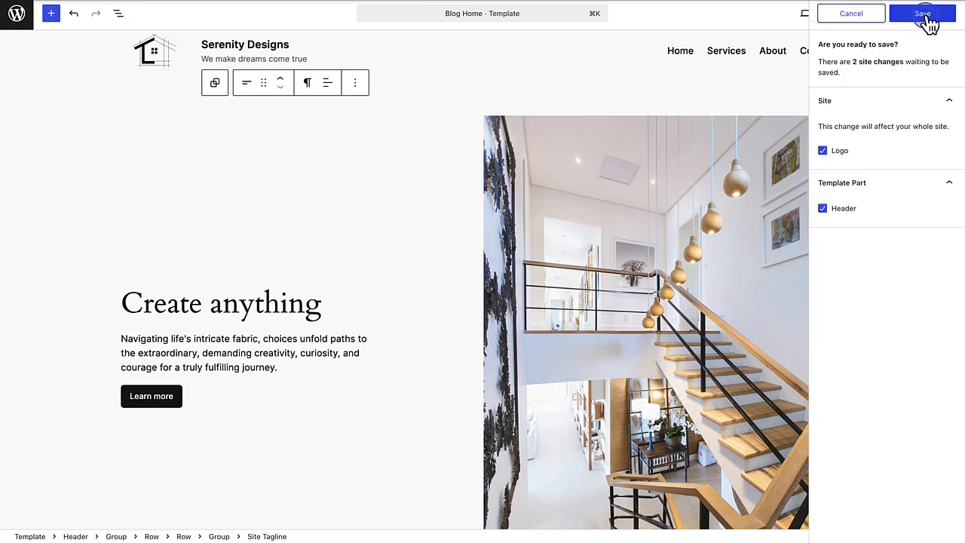
click(927, 21)
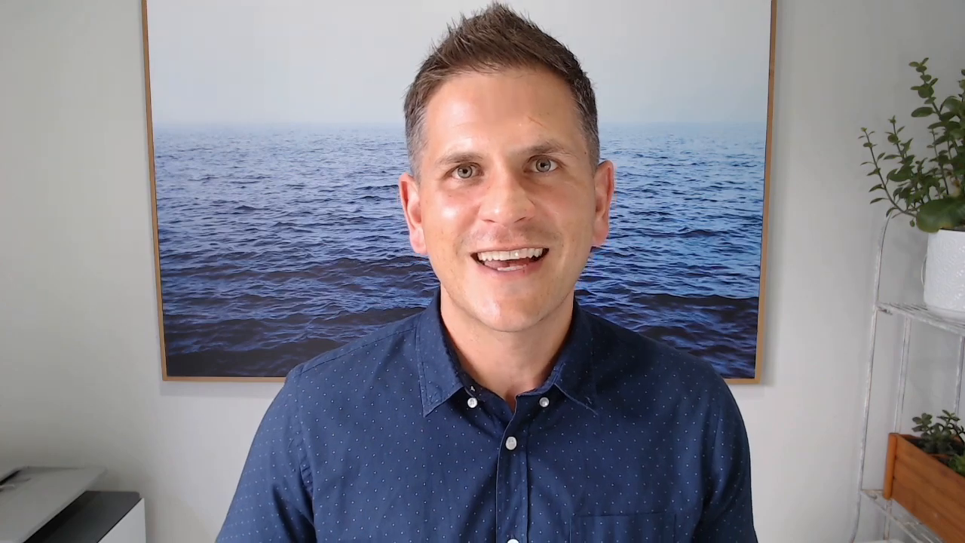
- Select the Header template part and show its block settings with the available designs
click(232, 115)
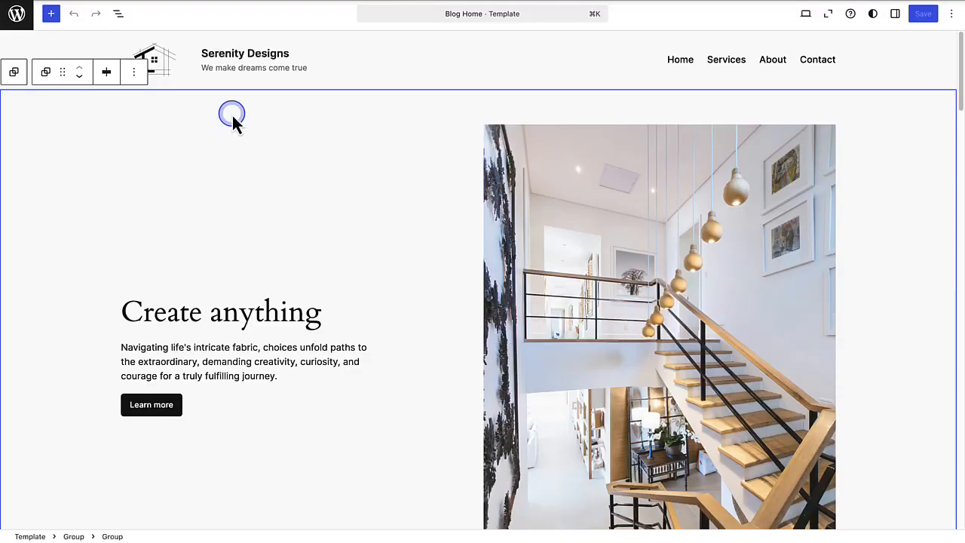
click(118, 14)
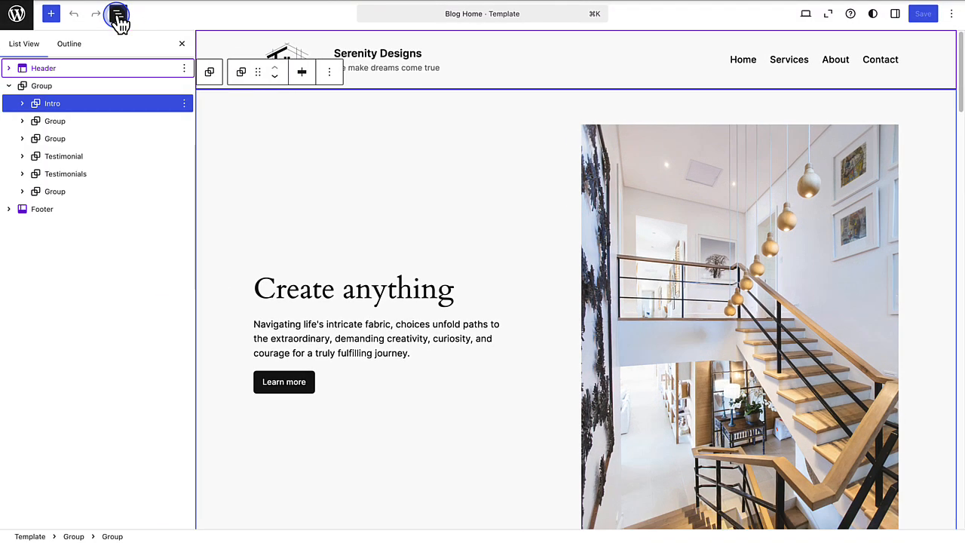
click(88, 70)
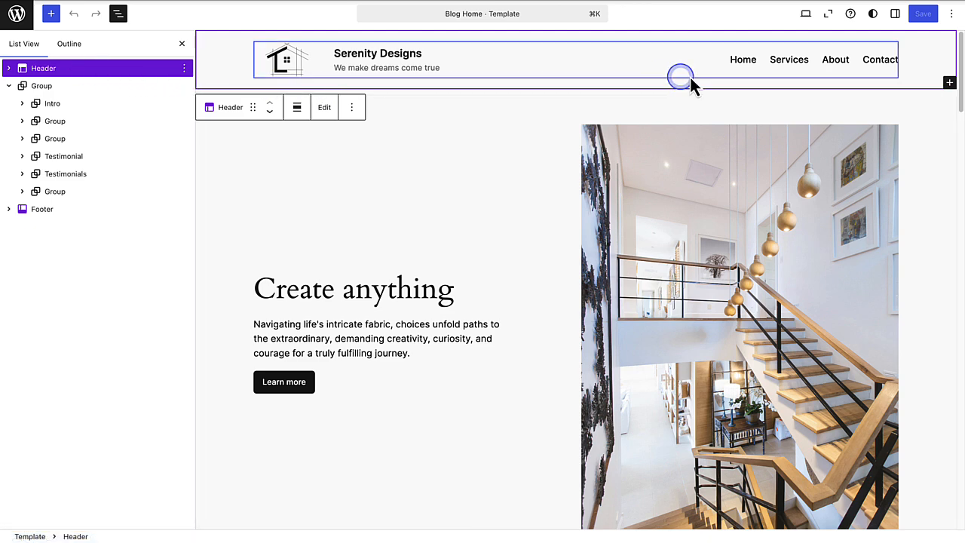
click(896, 14)
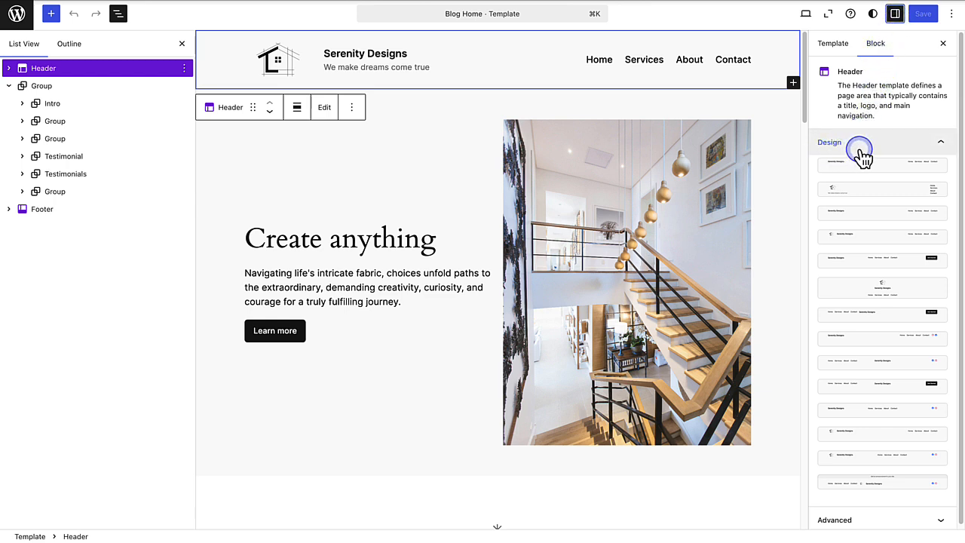
- Try alternative header designs: a stacked menu, a Get Started button, a centred logo, and social icons without and with the logo
click(878, 190)
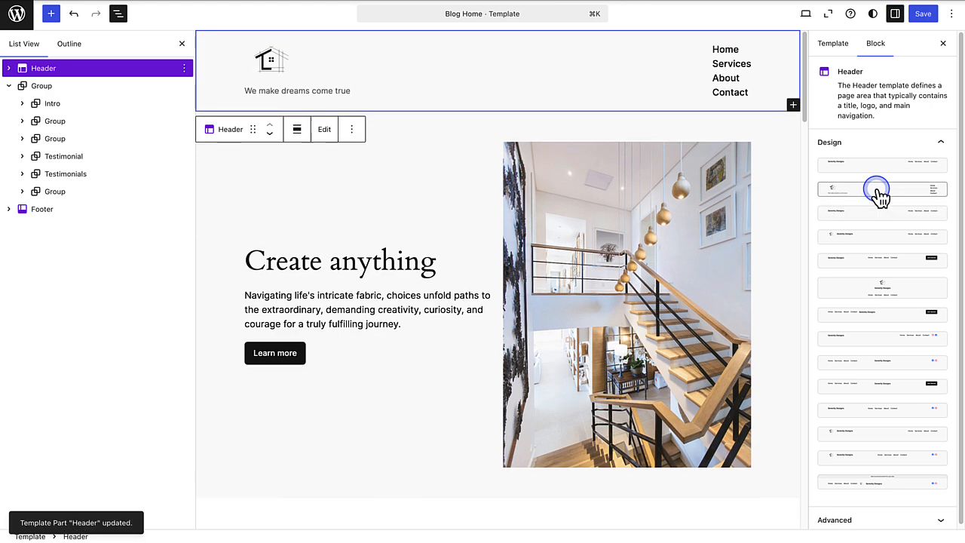
click(890, 261)
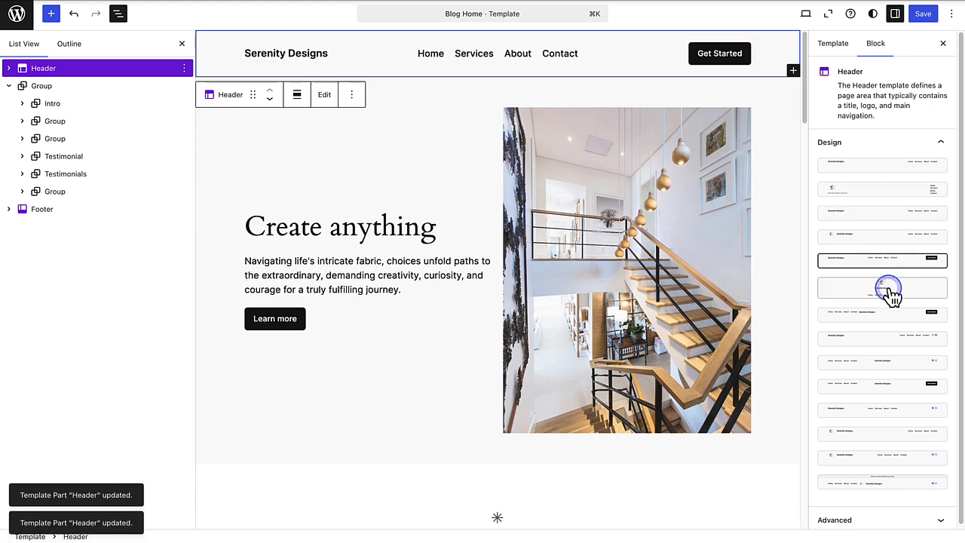
click(891, 294)
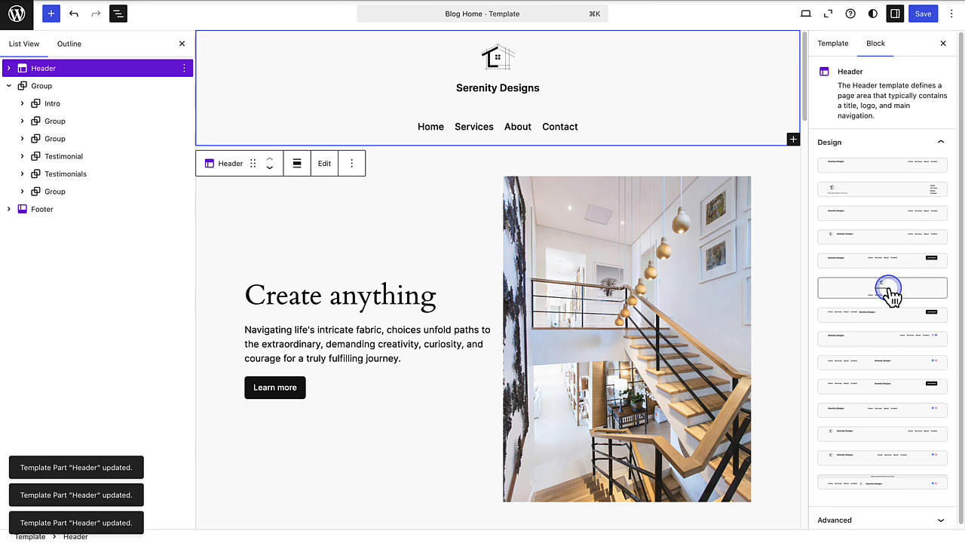
click(896, 409)
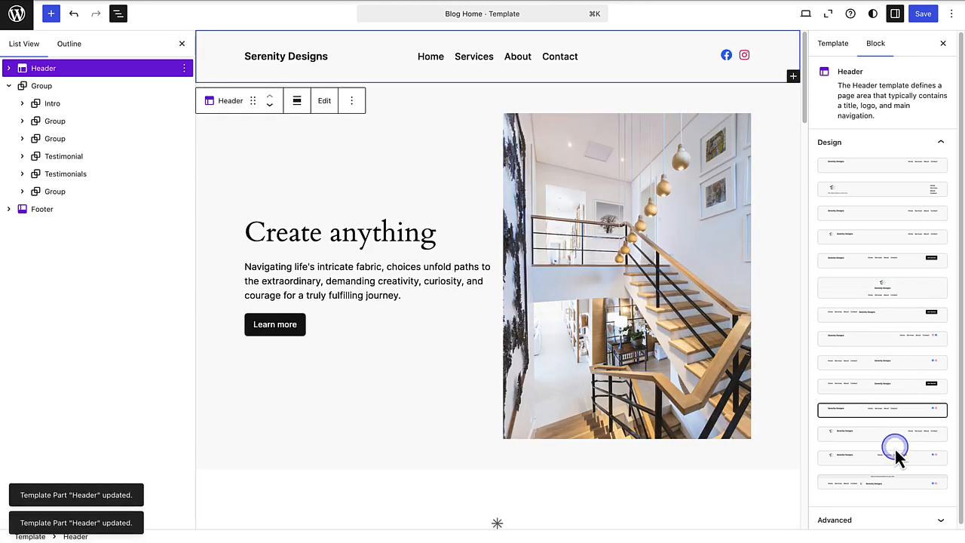
click(898, 456)
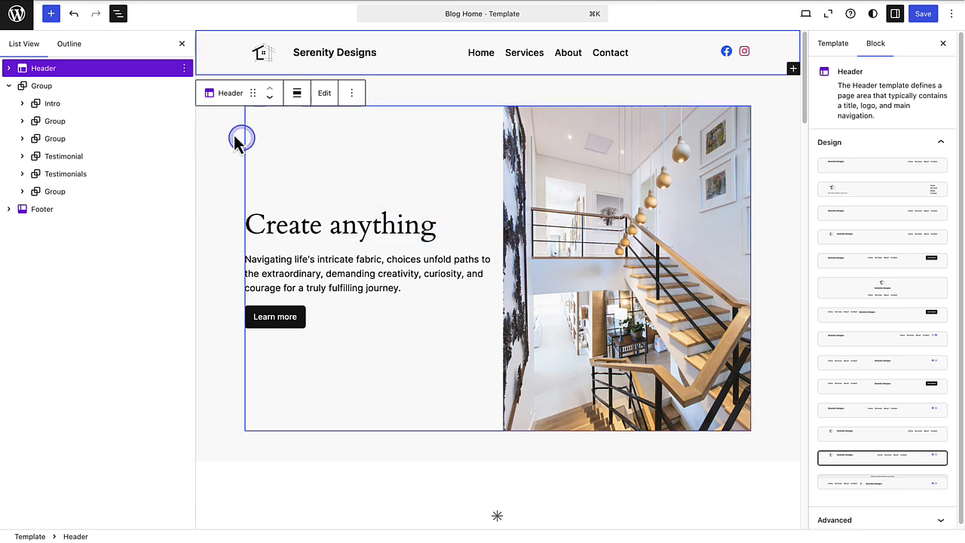
- Undo the header design replacements back to the layout with logo, title, tagline and horizontal menu
click(74, 15)
click(74, 15)
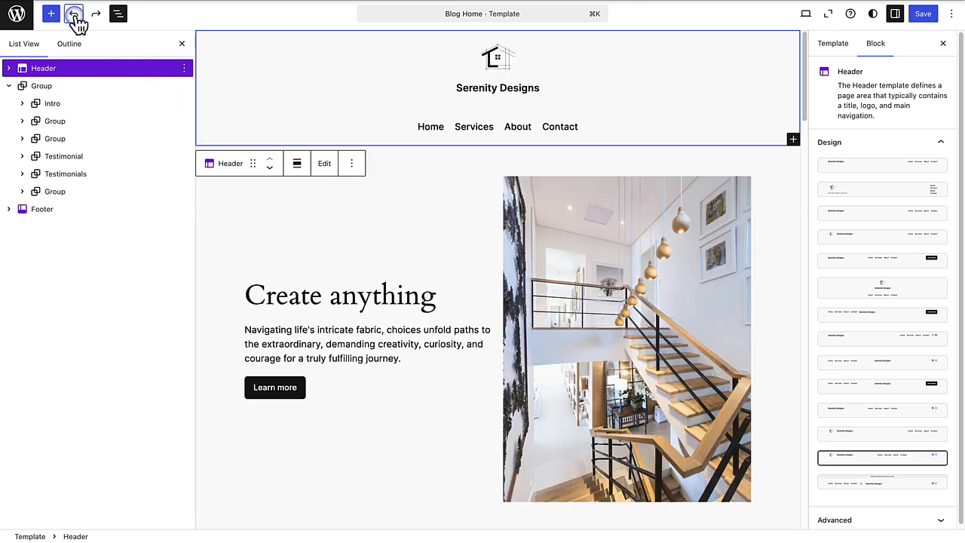
click(75, 15)
click(75, 15)
click(75, 15)
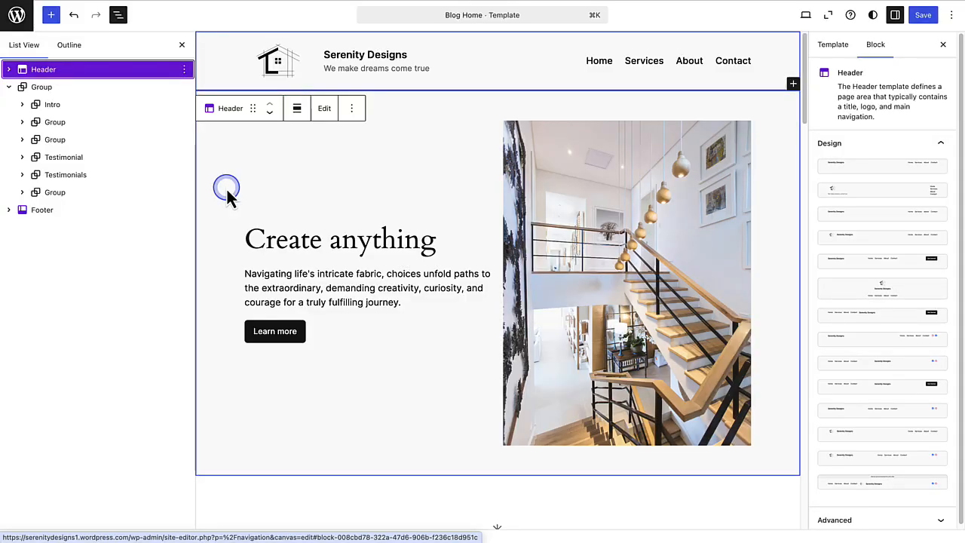
- Enlarge the site logo in the footer to an image width of about 109
click(41, 214)
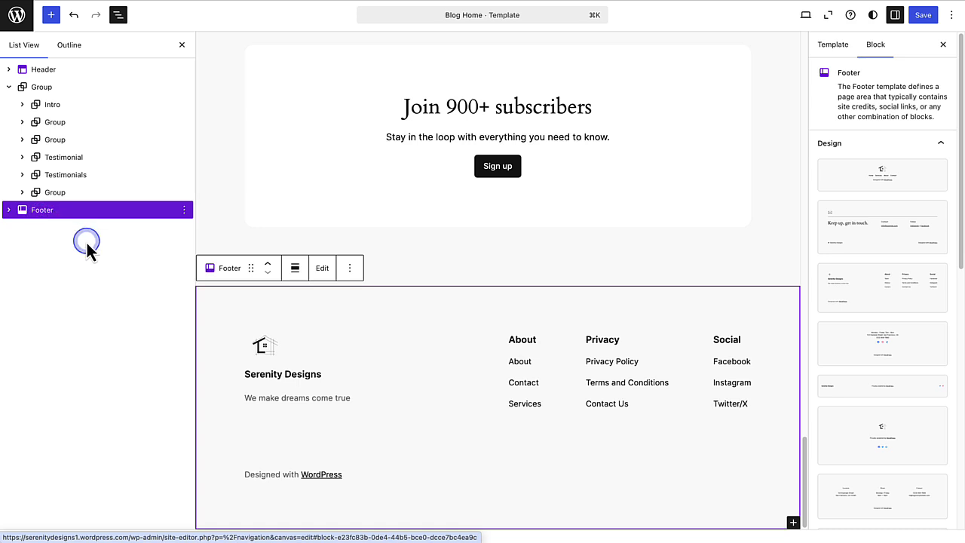
click(254, 346)
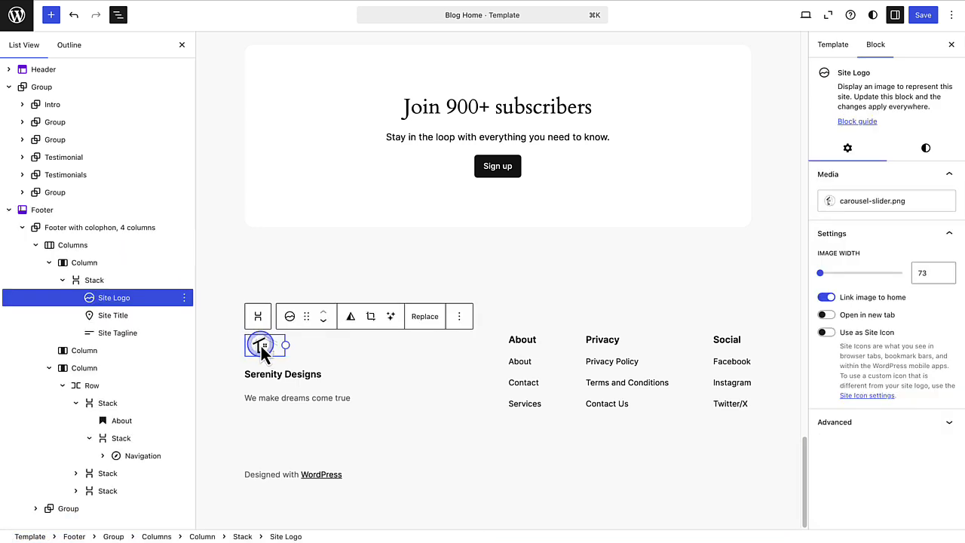
drag(265, 355, 274, 366)
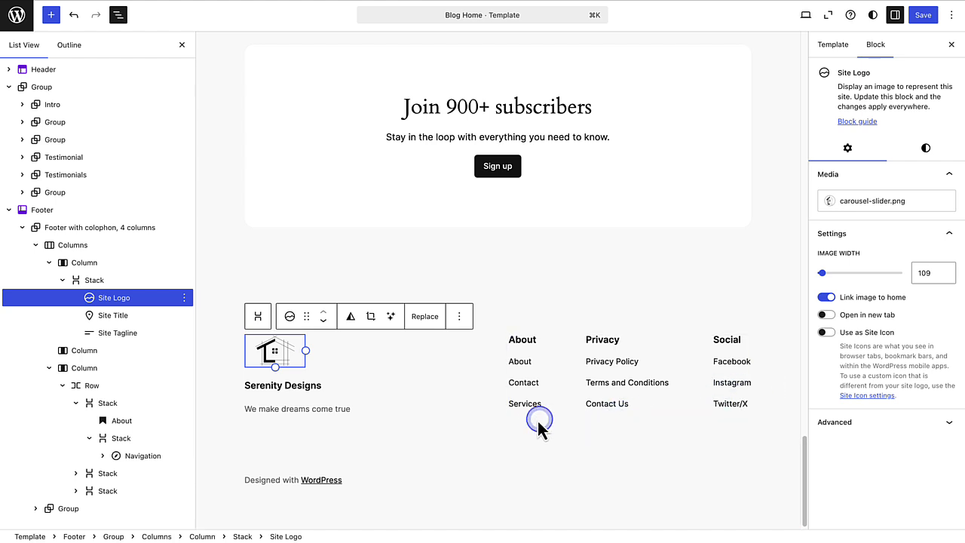
- Rename the footer's About column heading to "Quick Links"
mouse_move(532, 426)
click(522, 341)
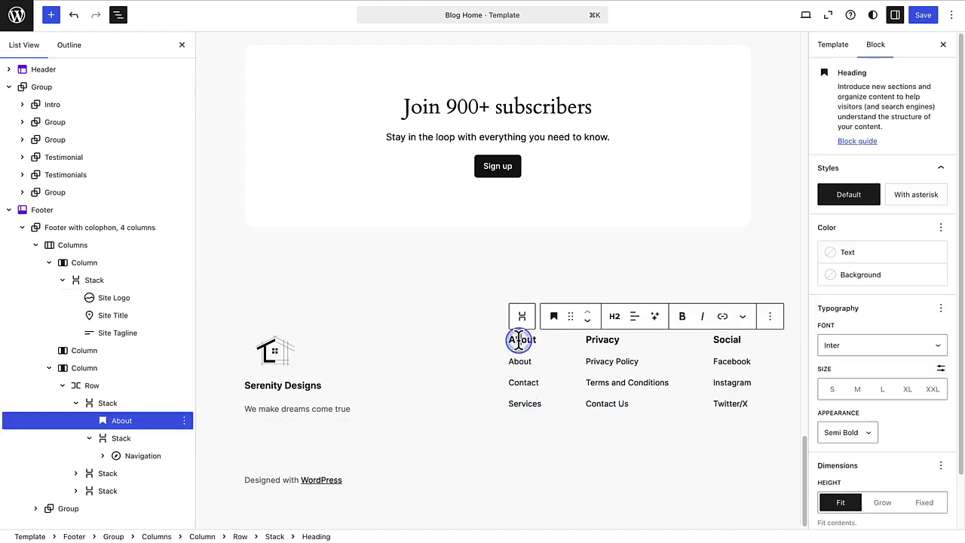
drag(519, 341, 485, 353)
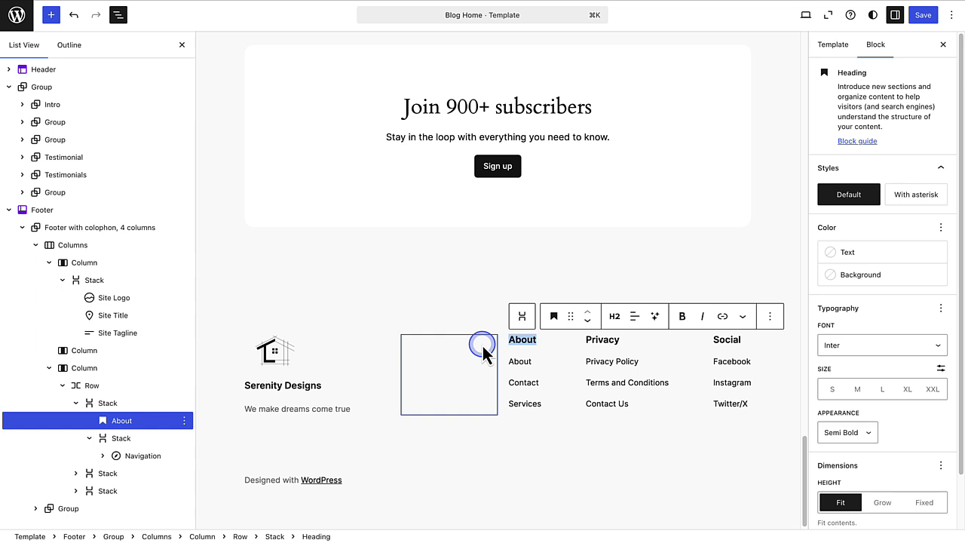
text(Quick Links)
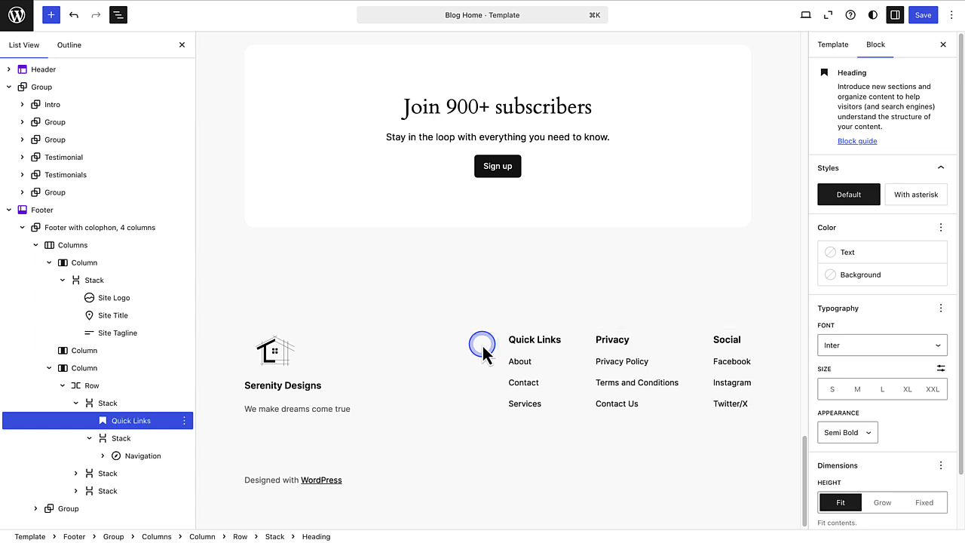
- Switch the footer navigation under Quick Links to the Main Navigation menu
click(517, 368)
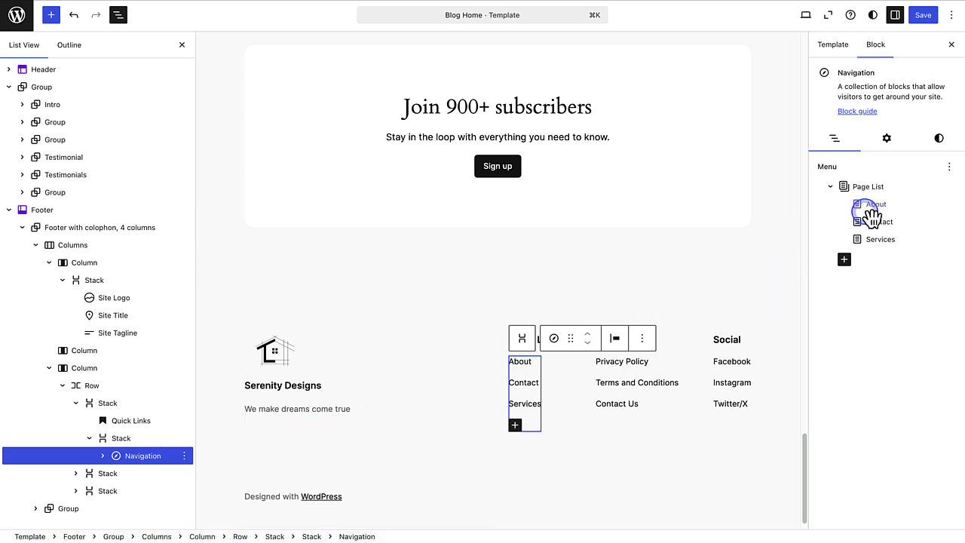
click(950, 167)
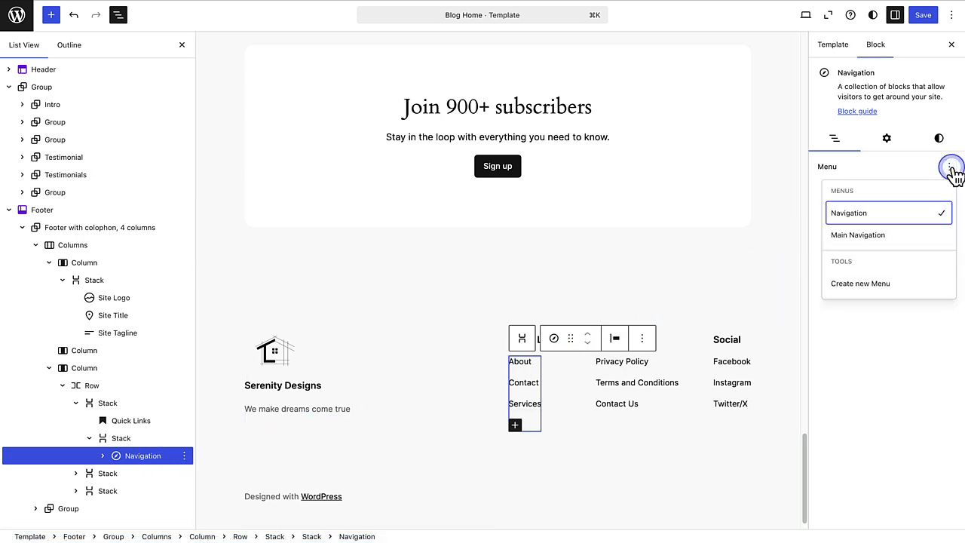
click(860, 235)
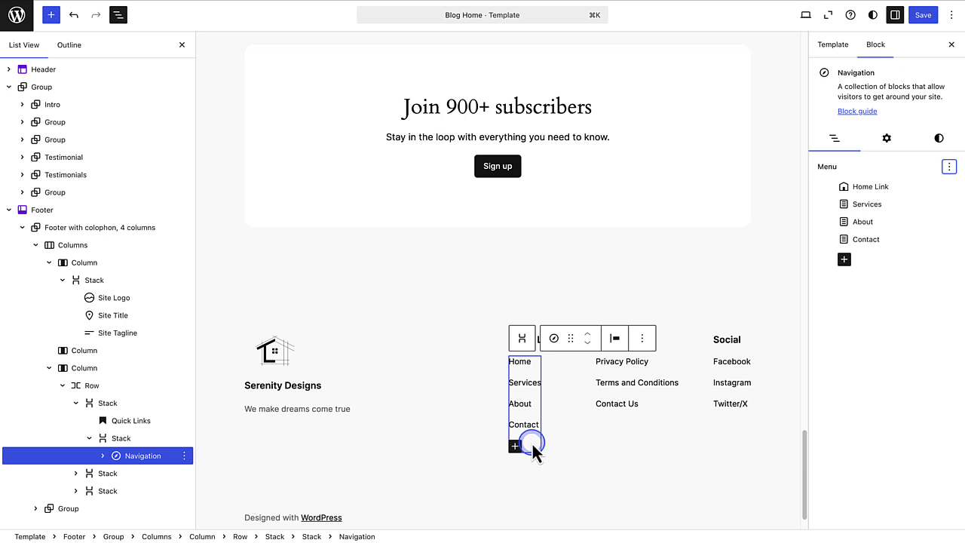
- Open the list of available menus for the navigation in the footer's Privacy column
click(611, 362)
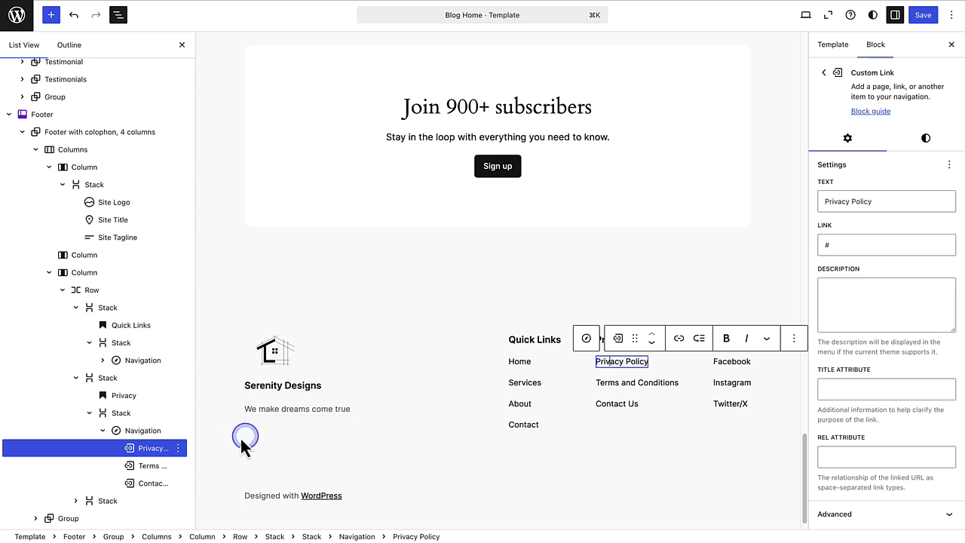
click(155, 433)
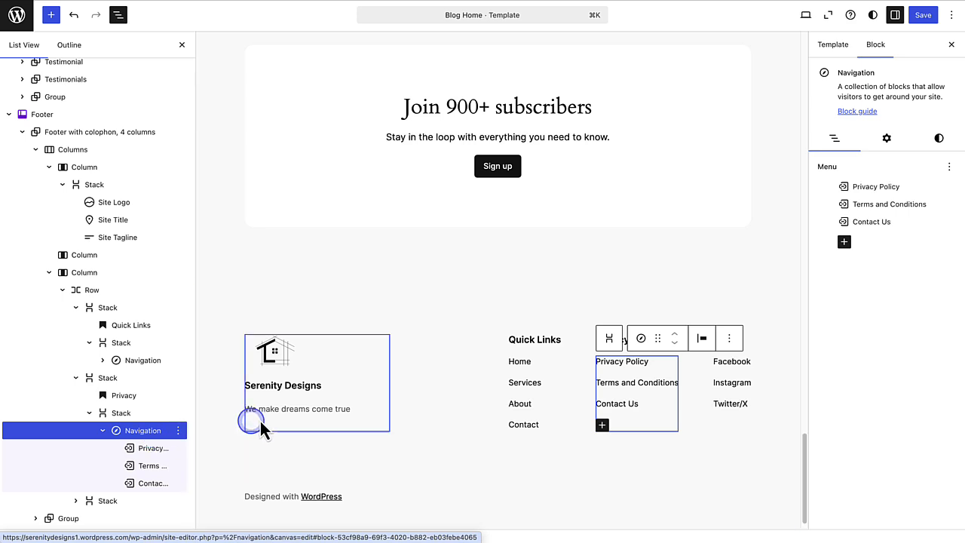
click(949, 168)
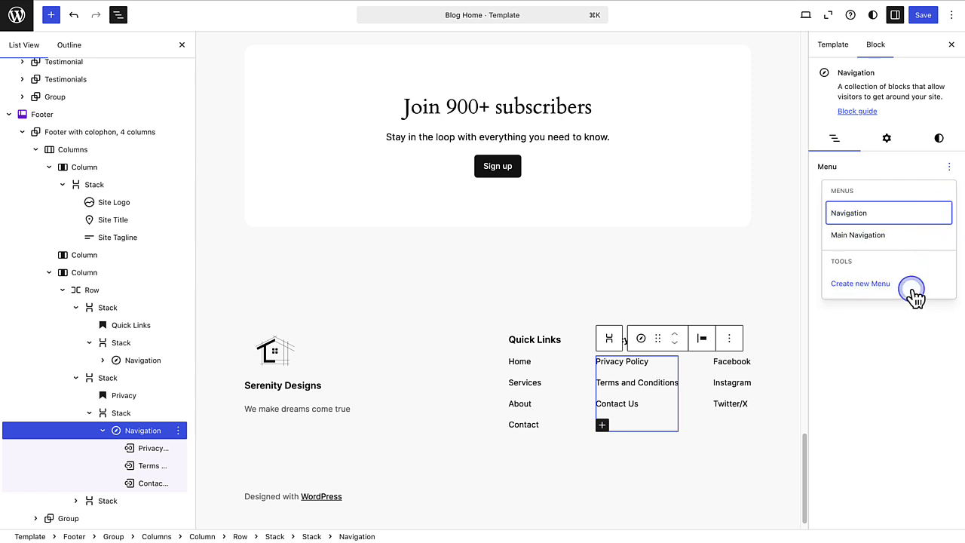
- Set the Facebook link address in the footer's Social column to "URL" and check the Instagram and Twitter/X link settings
click(732, 363)
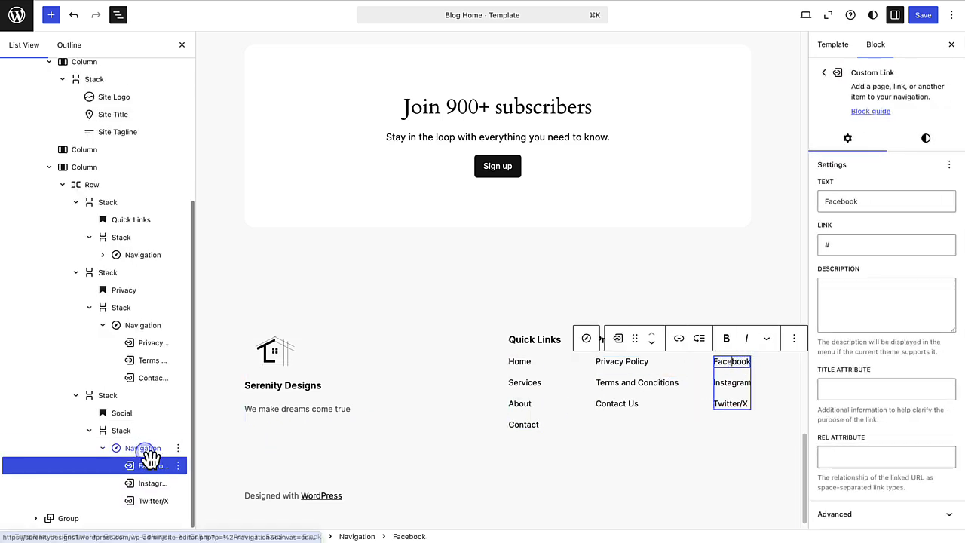
click(145, 450)
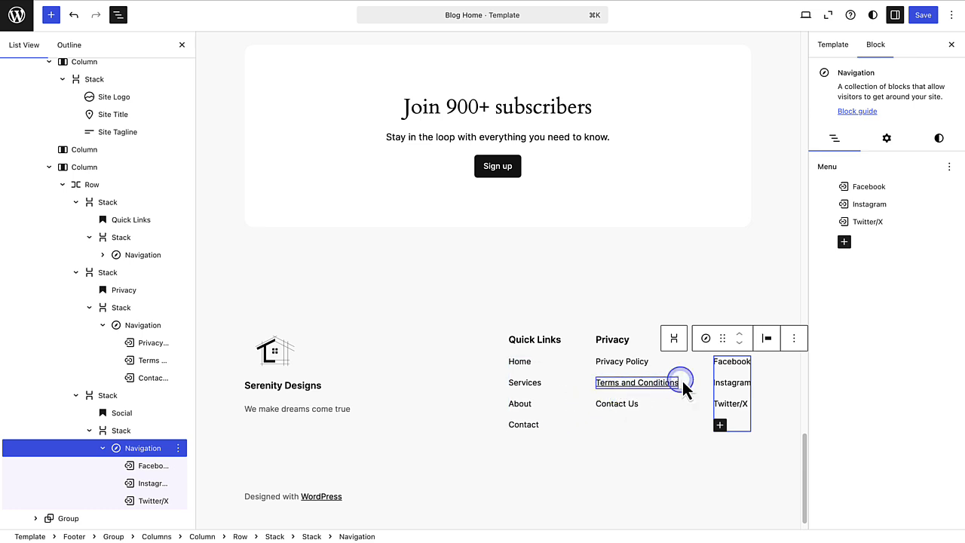
click(731, 361)
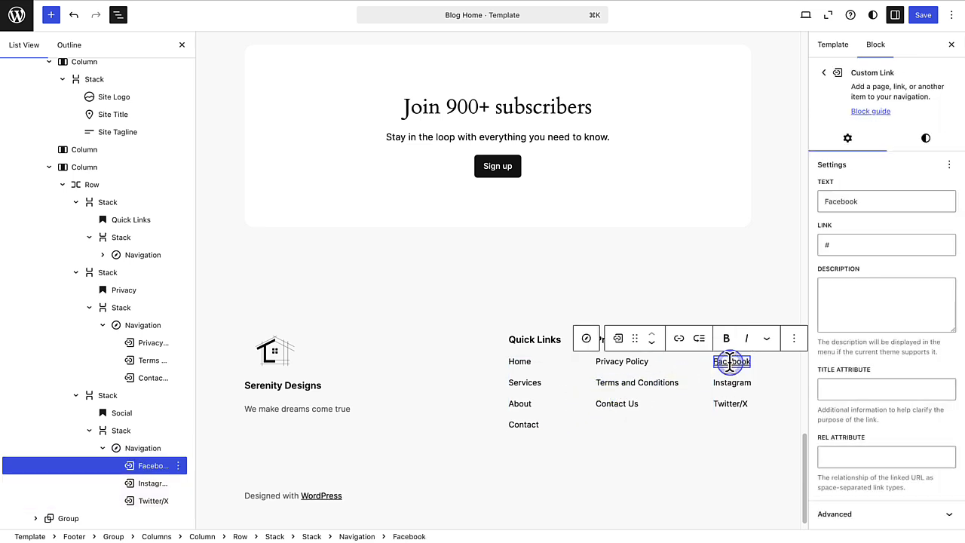
click(832, 245)
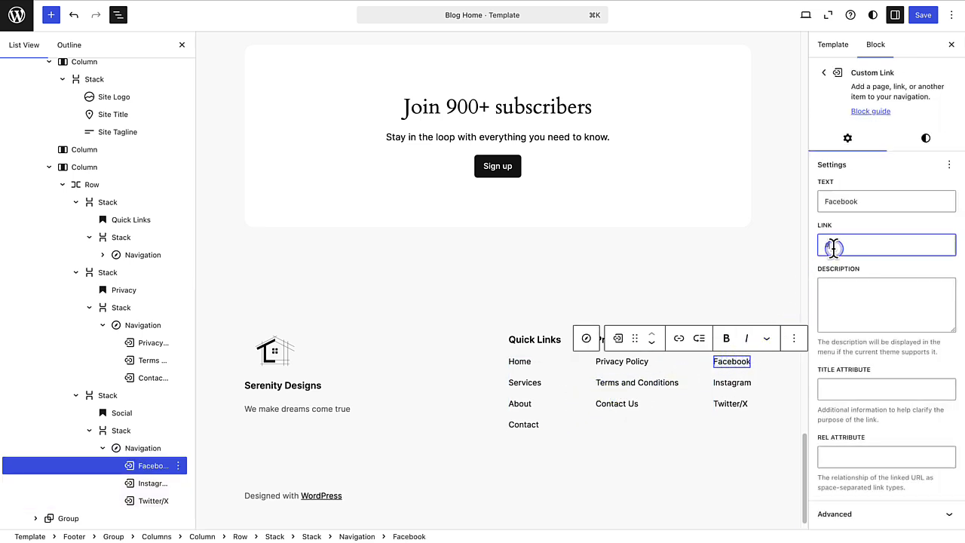
key(BackSpace)
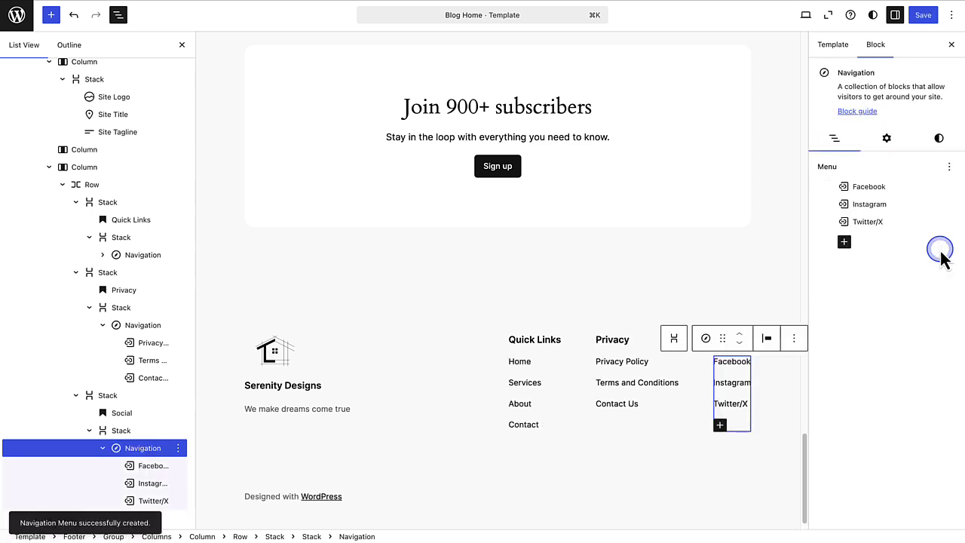
click(727, 363)
click(833, 245)
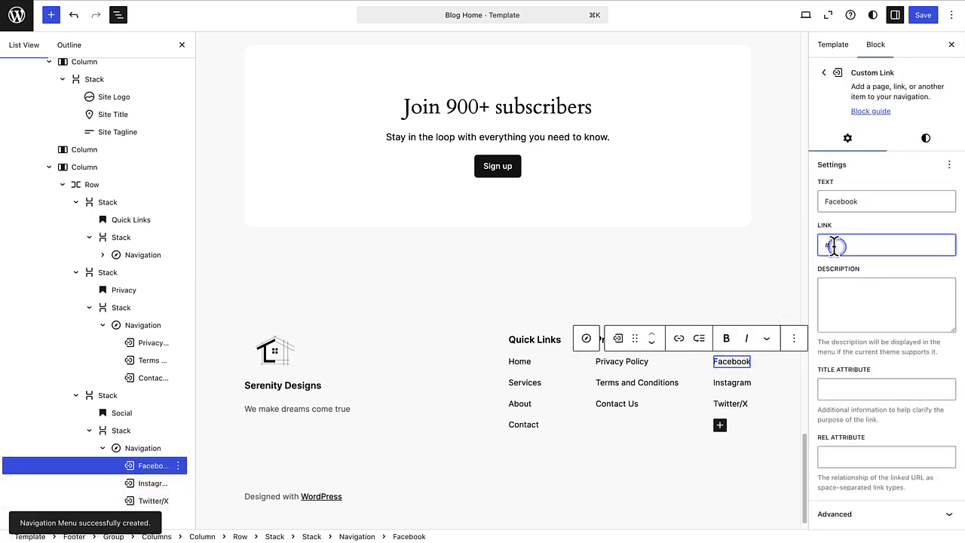
key(BackSpace)
text(URL)
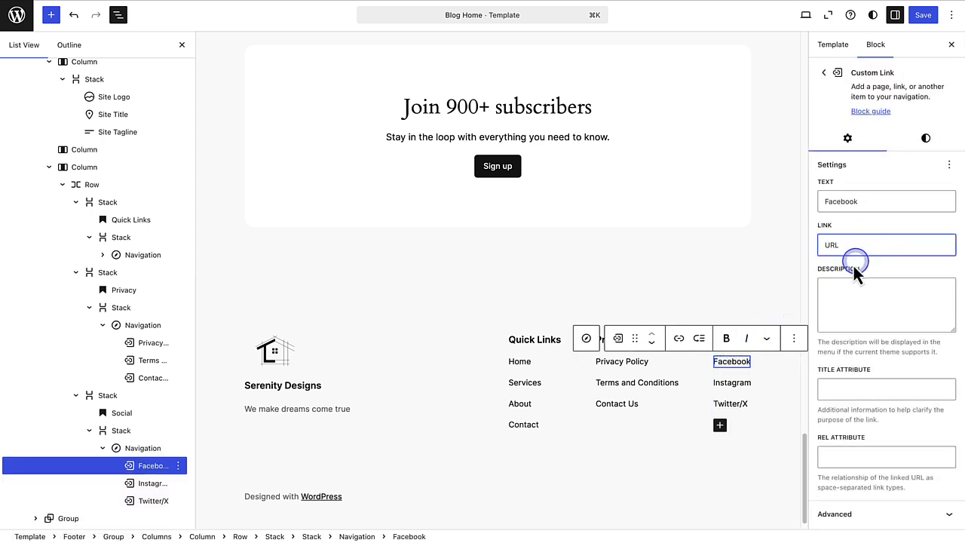
click(737, 383)
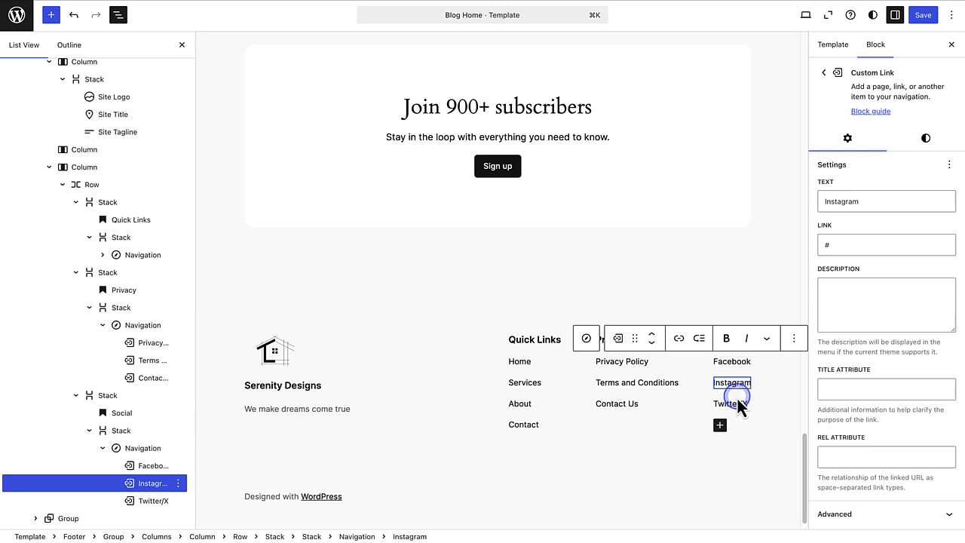
click(735, 405)
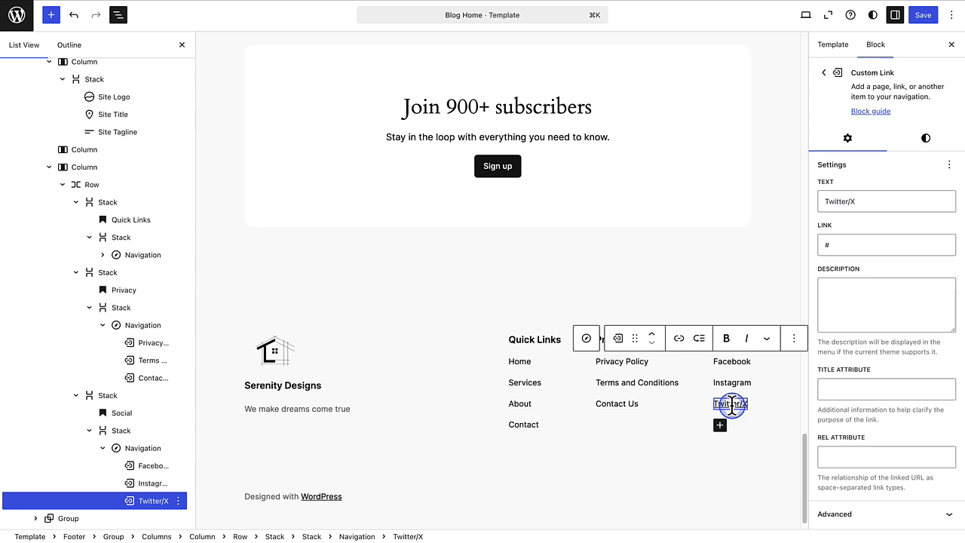
- Replace the whole footer with the "Keep up, get in touch." design, followed by the centered design with opening hours, address and social icons
click(301, 302)
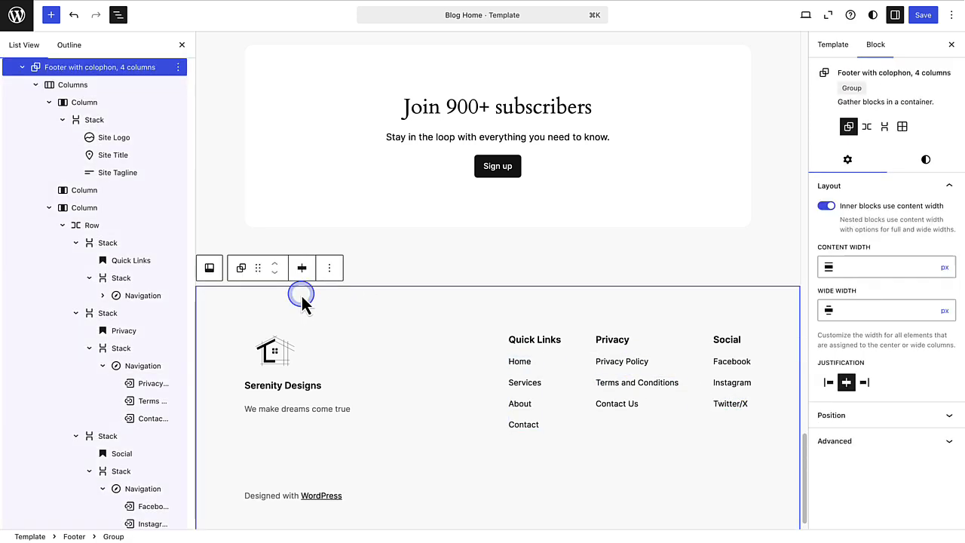
scroll(141, 76, up, 1)
click(115, 80)
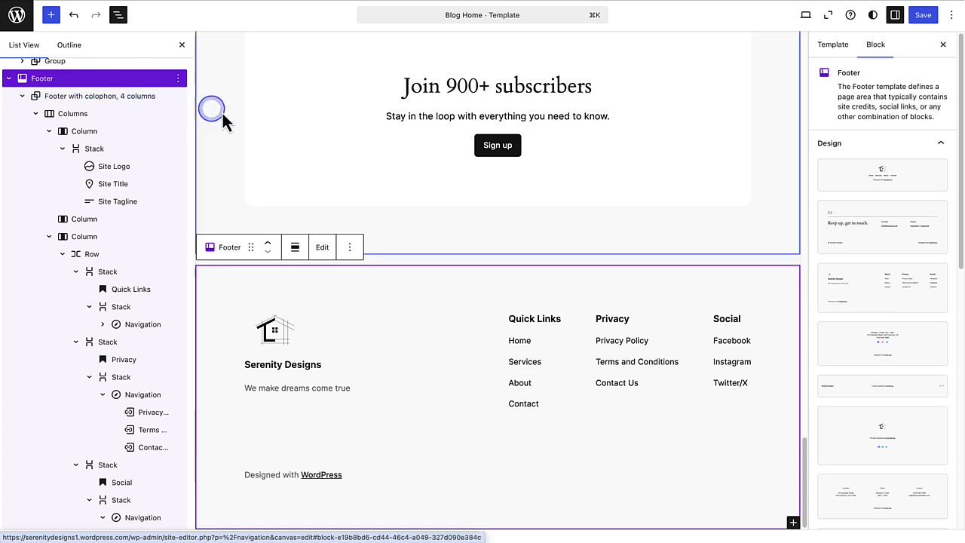
click(851, 245)
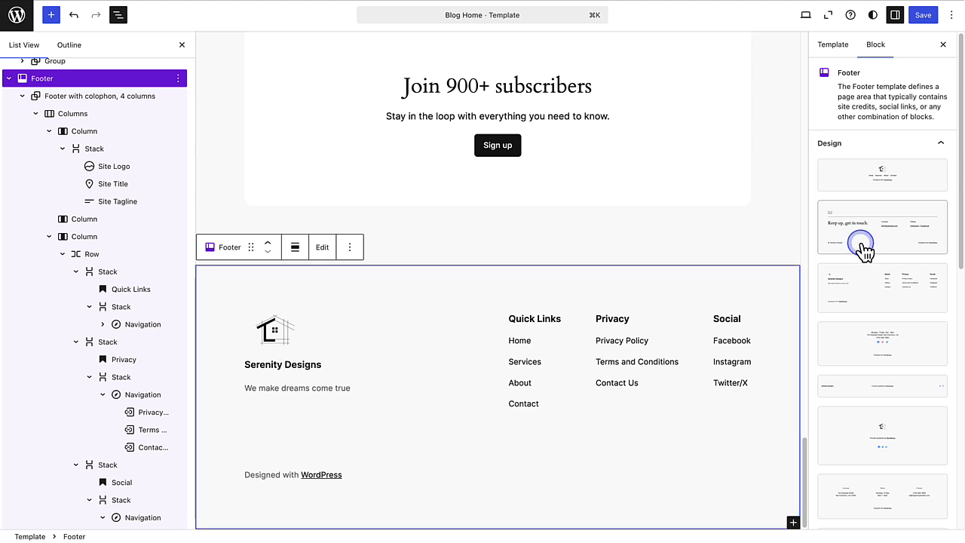
scroll(880, 241, down, 3)
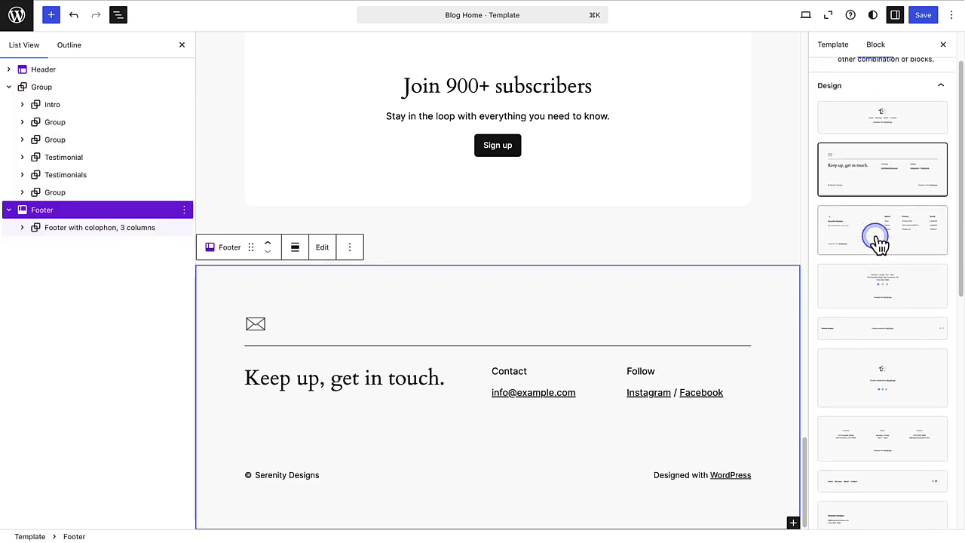
click(882, 268)
scroll(880, 267, down, 6)
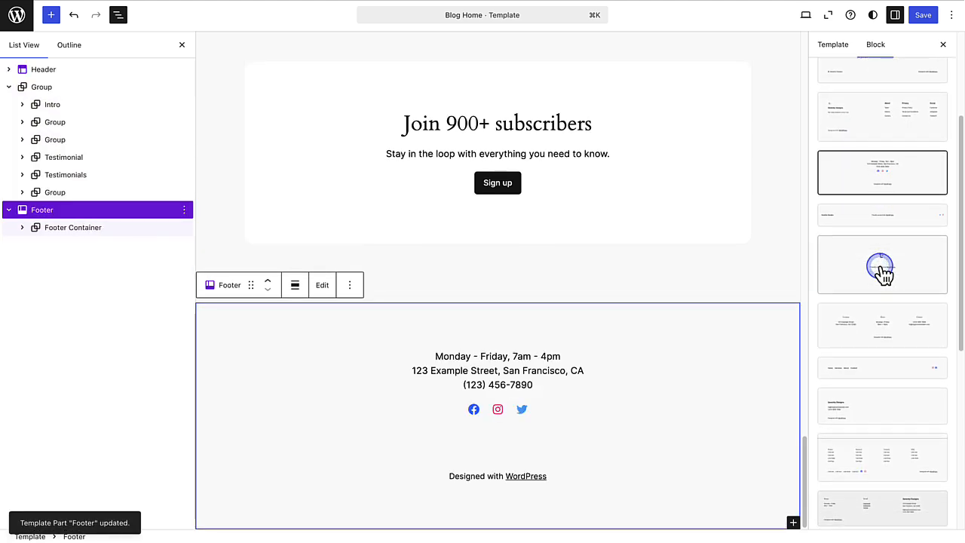